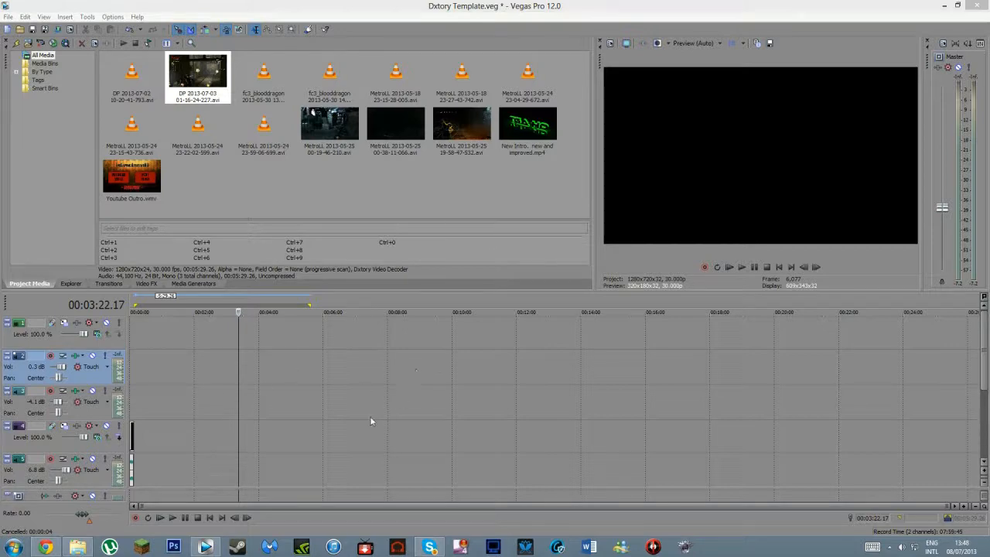
click(78, 547)
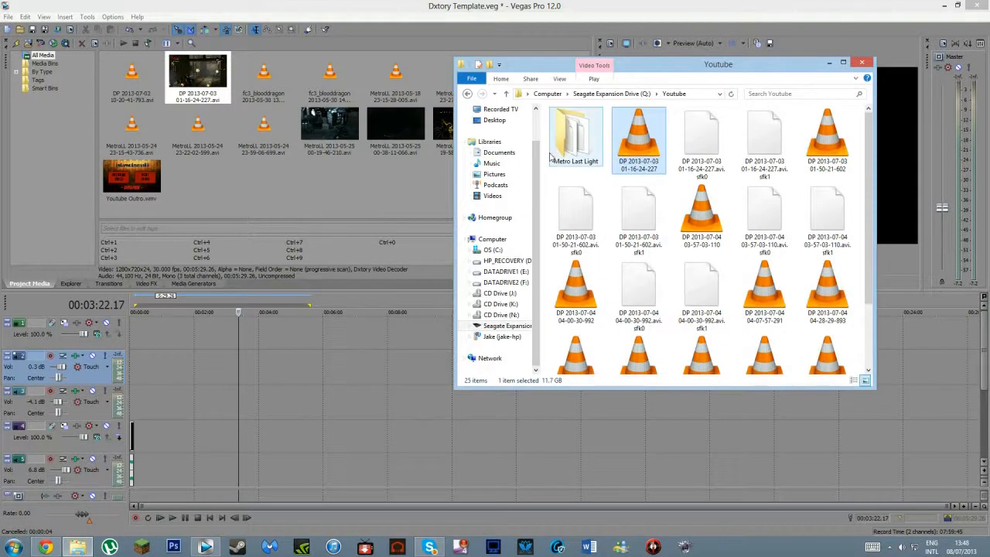
drag(630, 135, 141, 342)
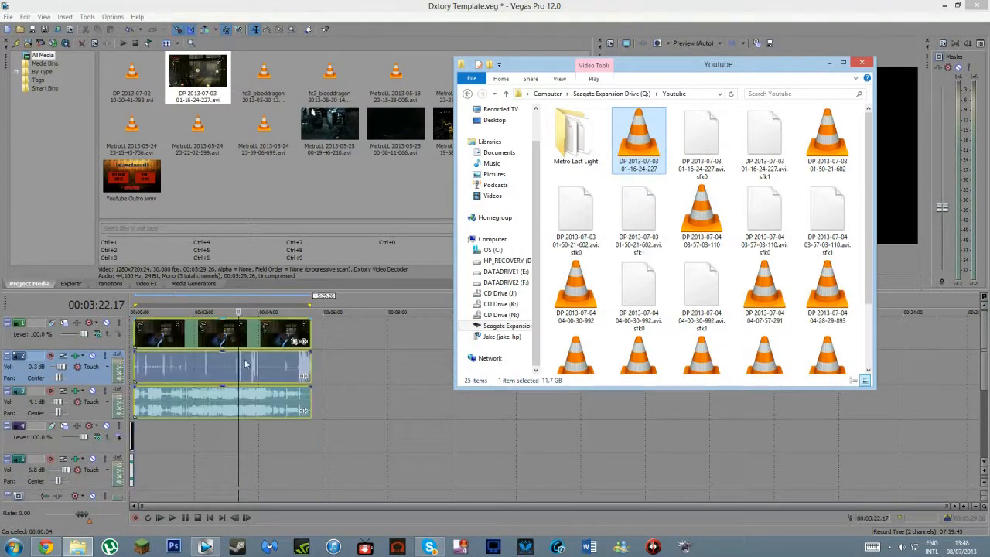
click(210, 455)
click(223, 457)
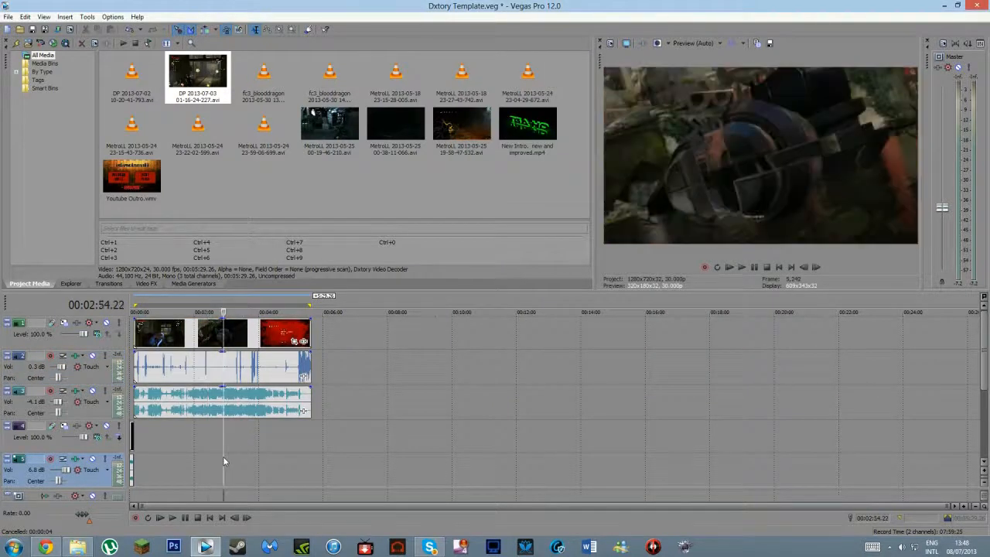
click(256, 460)
click(206, 458)
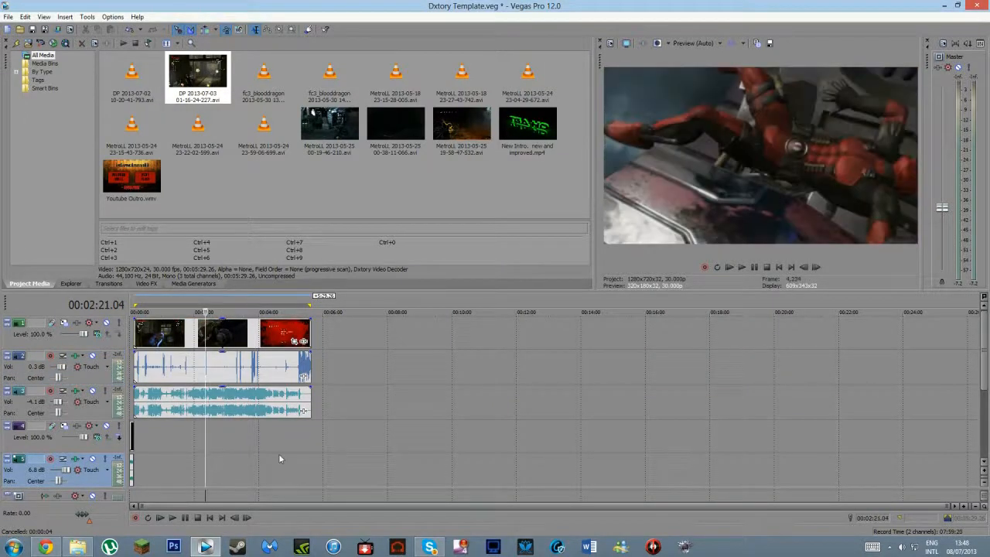
click(255, 452)
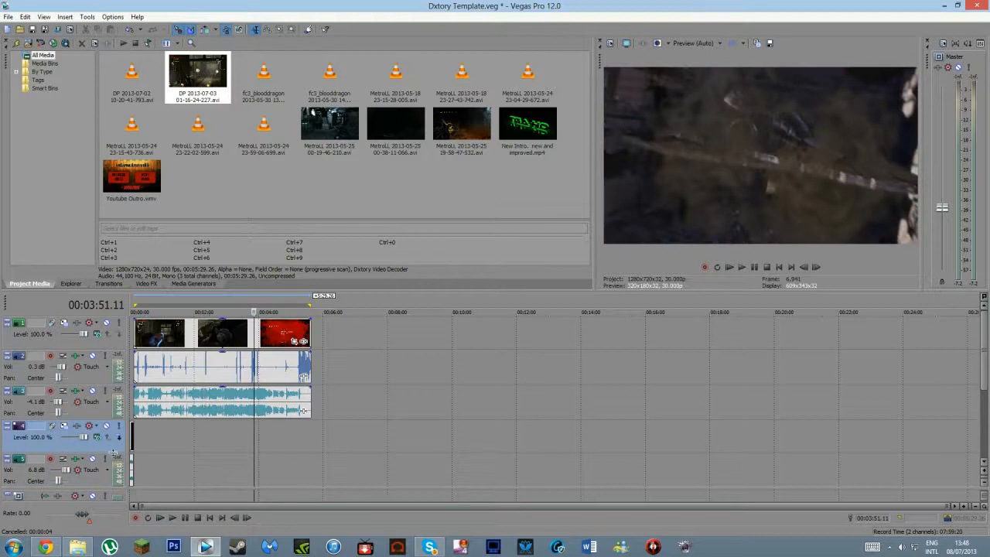
click(178, 444)
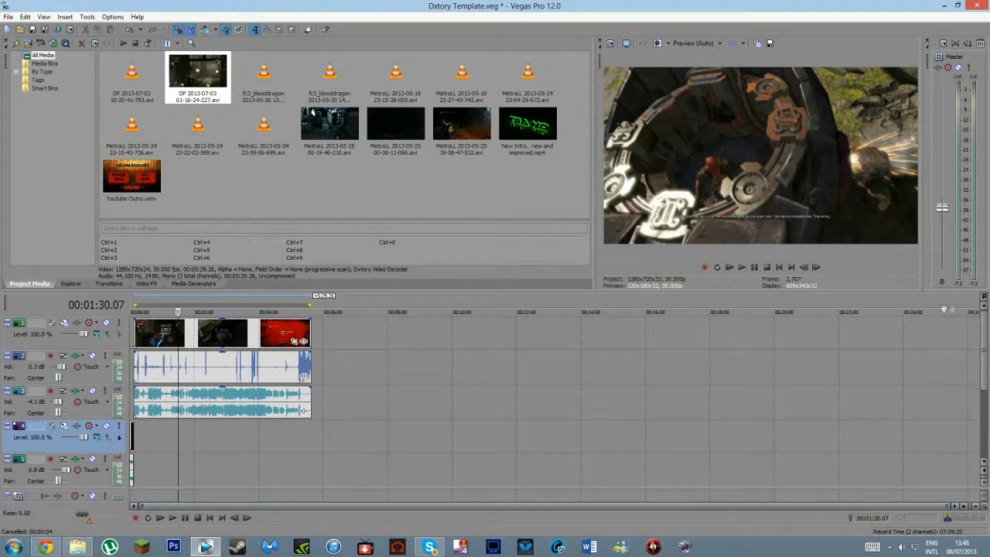
- Play the intro at the start of the timeline and the outro placed after the gameplay clip
drag(986, 337, 986, 373)
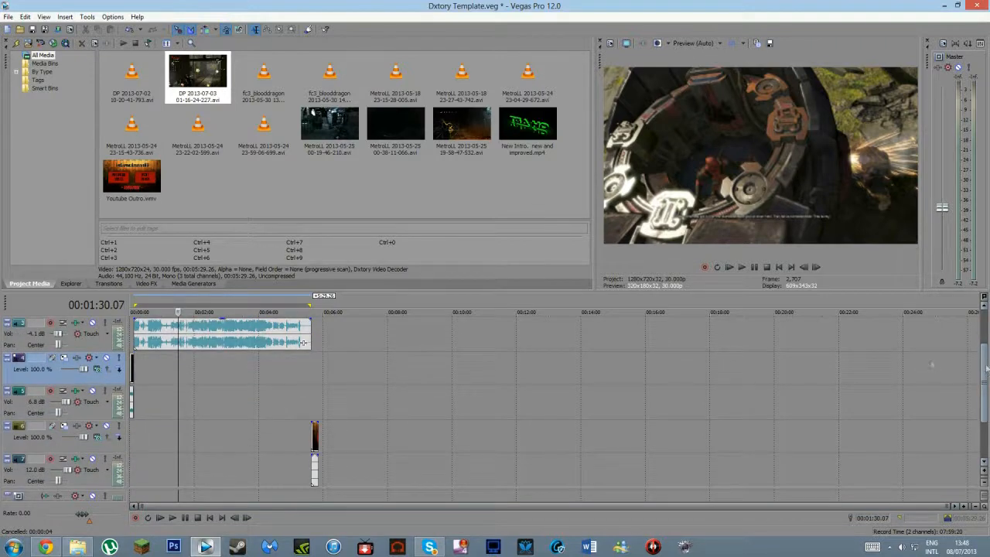
click(133, 373)
key(space)
click(312, 400)
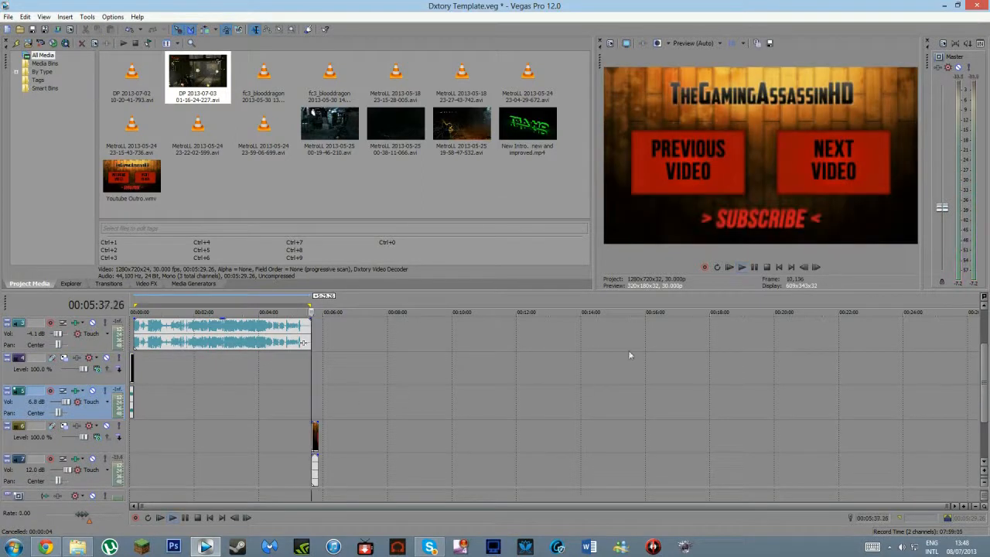
- Select the whole project length as the loop region, including the outro, with the cursor at the start
click(238, 408)
double_click(237, 408)
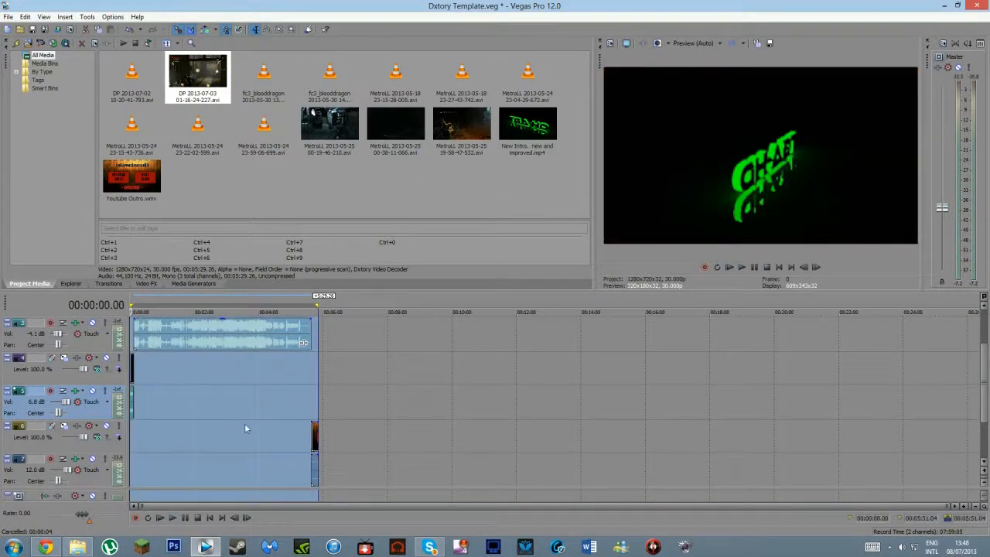
double_click(169, 423)
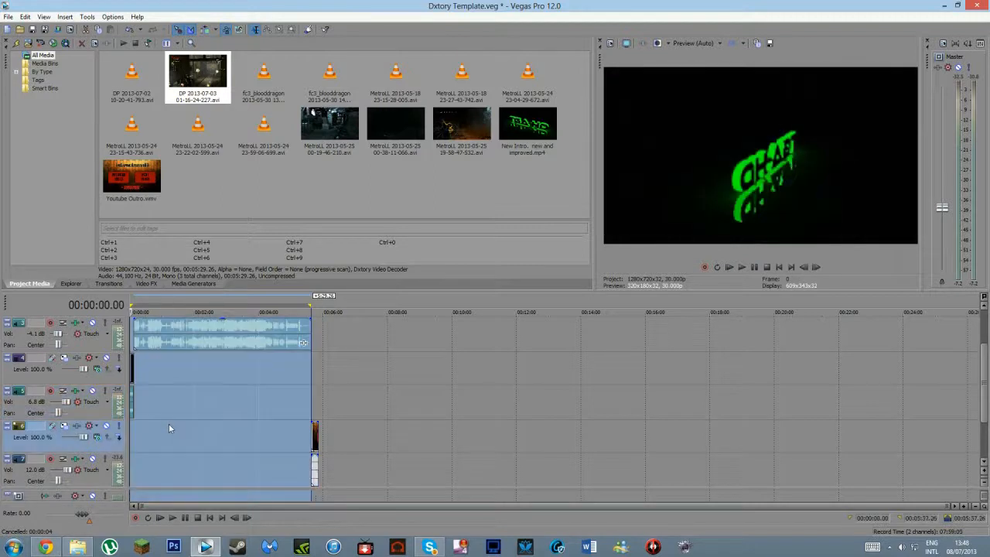
double_click(232, 411)
key(Home)
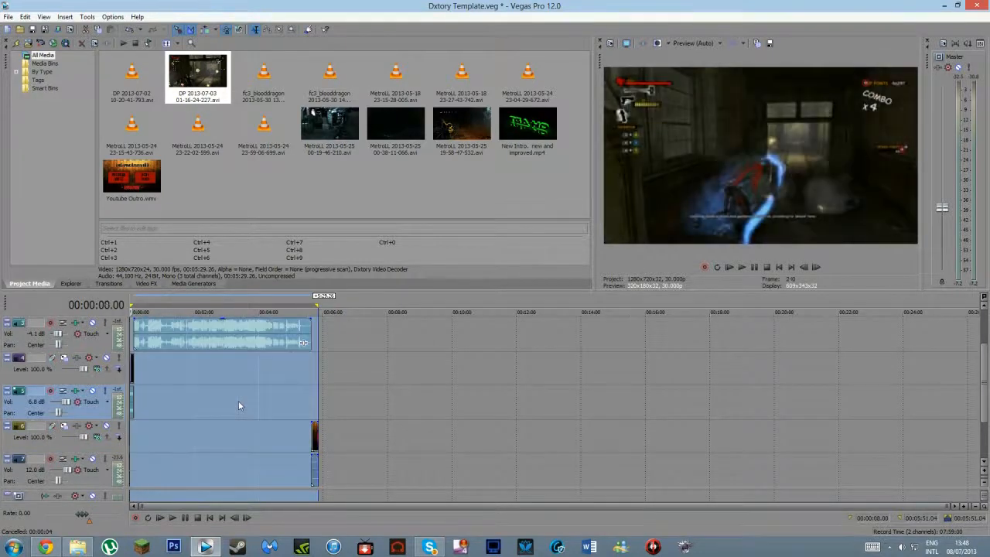
drag(985, 388, 986, 353)
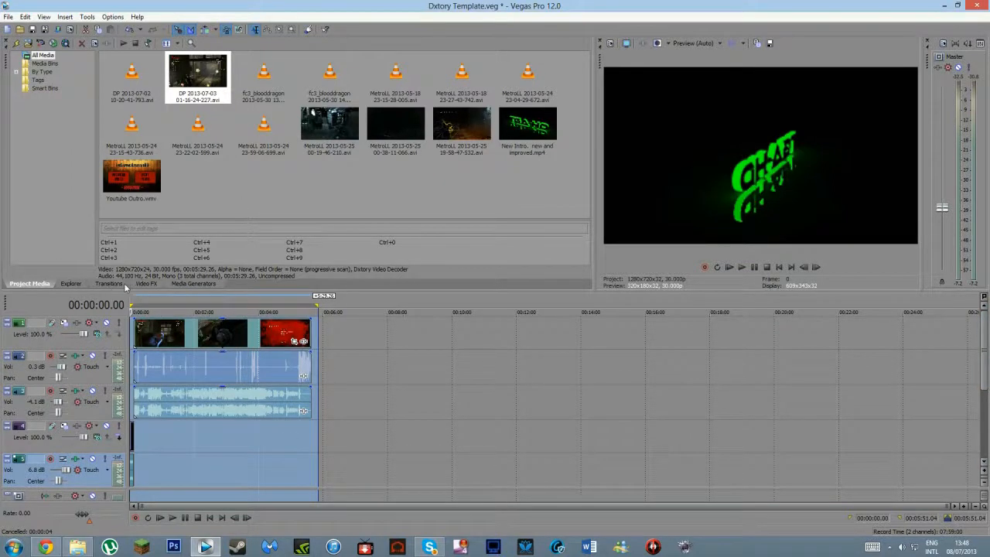
- Examine the available media generators, transitions and video effects, including the presets of the Sharpen effect
click(194, 283)
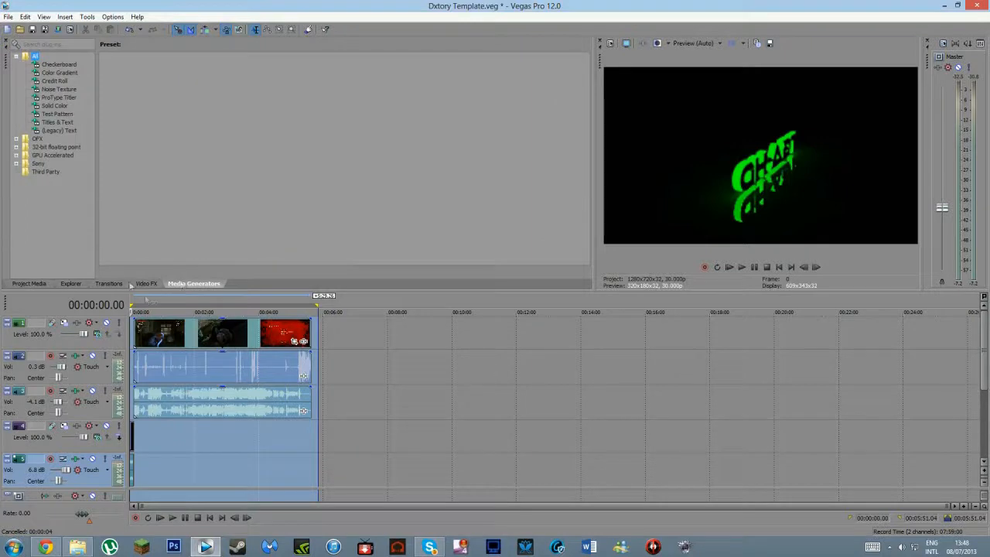
click(108, 284)
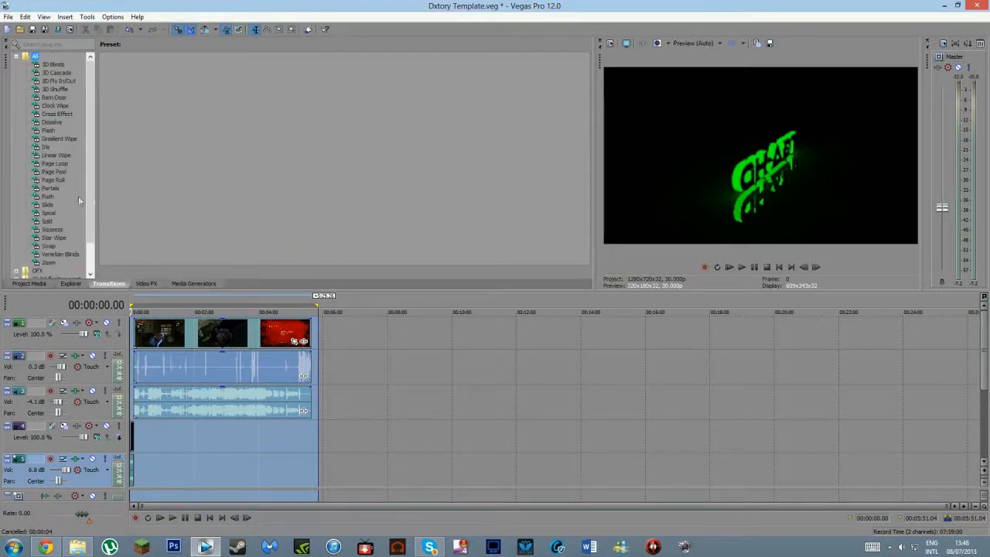
click(144, 284)
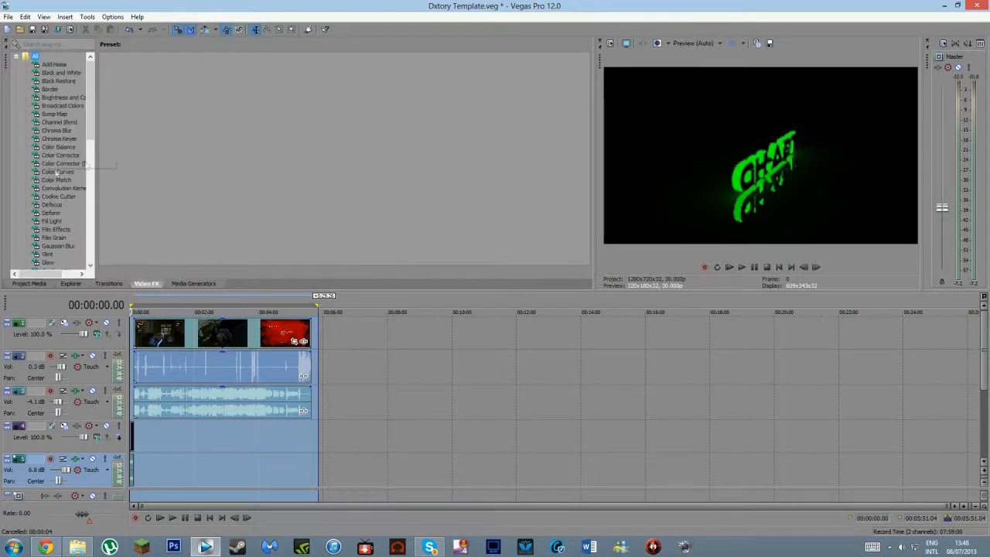
drag(91, 142, 91, 145)
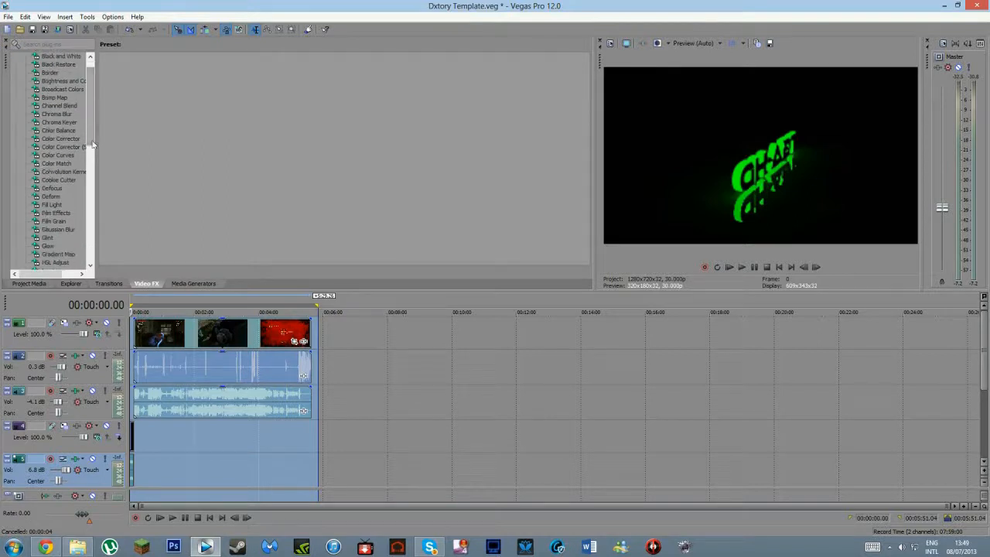
drag(89, 128, 91, 235)
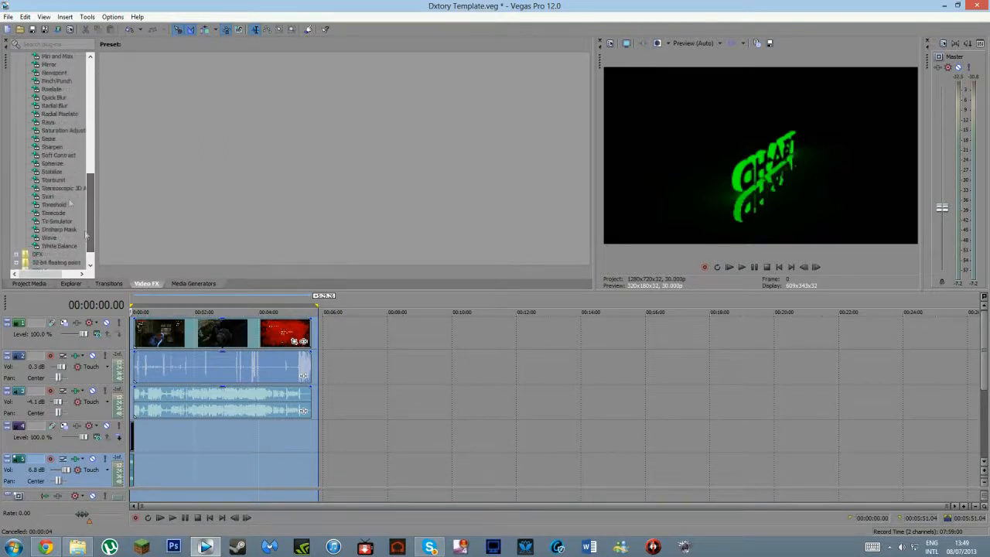
click(51, 147)
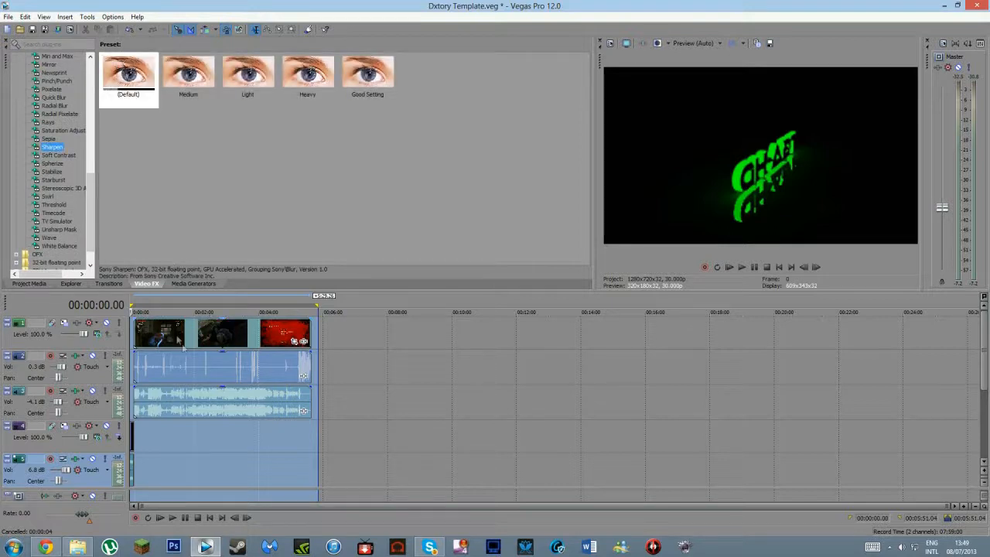
- Select the time range from the start of the intro to the end of the outro for rendering
click(202, 438)
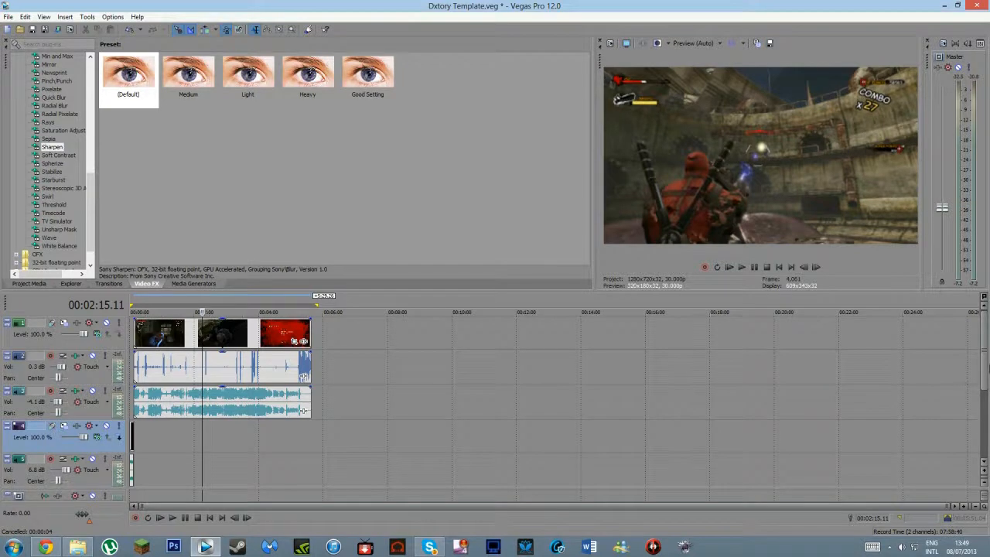
mouse_move(983, 354)
mouse_down()
mouse_move(983, 370)
mouse_move(983, 351)
mouse_up()
double_click(179, 455)
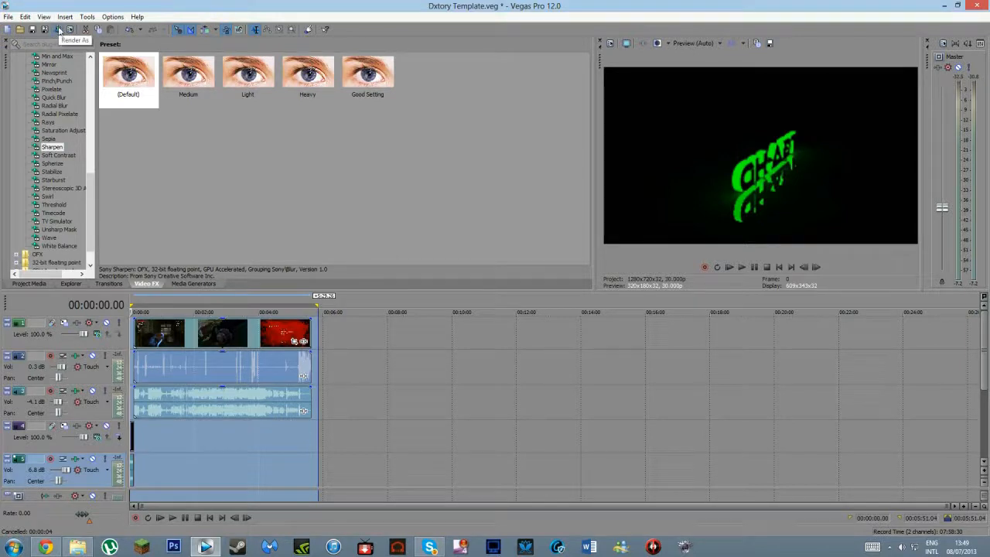
- Start Render As, show all formats instead of favorites only, and choose the 512 Kbps Video template under Windows Media Video V11 (*.wmv)
click(8, 16)
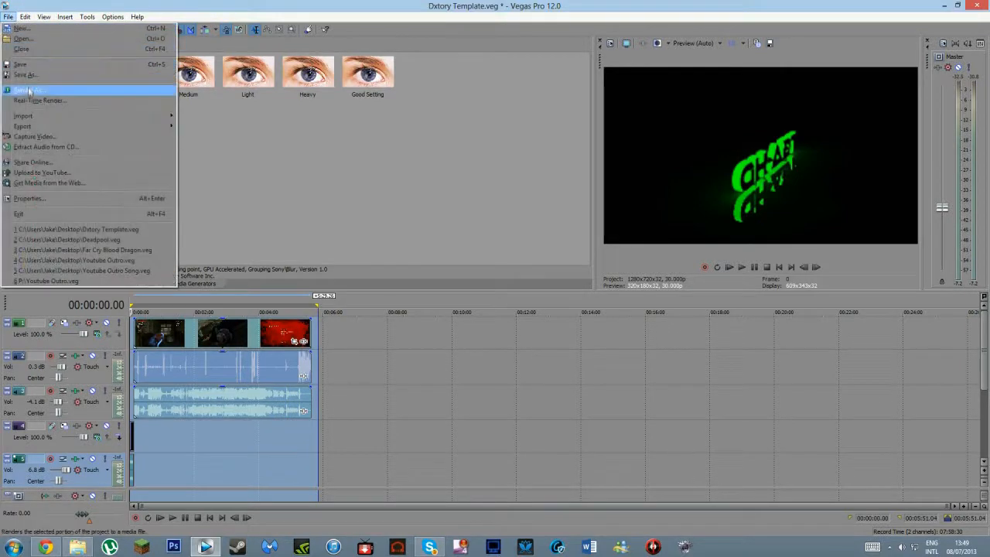
click(23, 90)
click(392, 109)
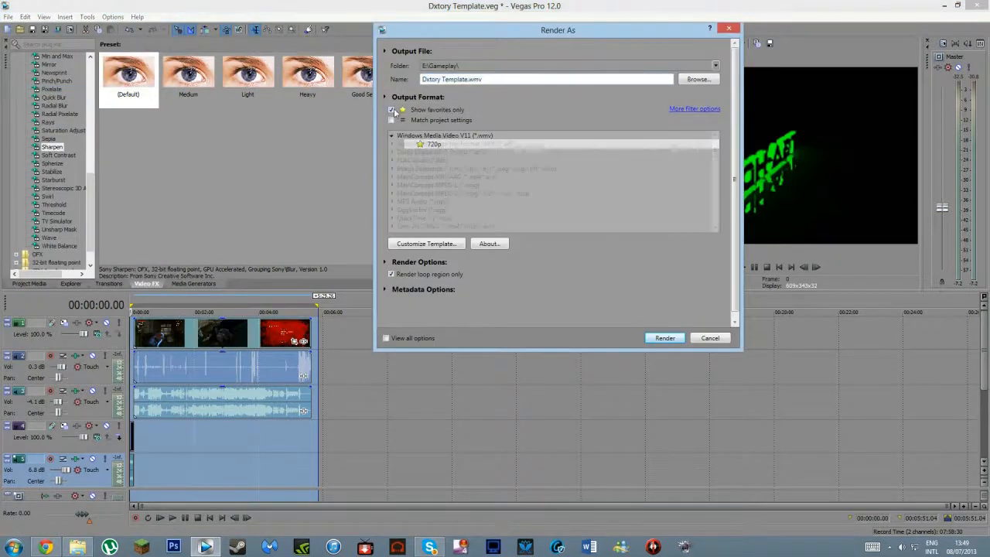
drag(715, 151, 715, 186)
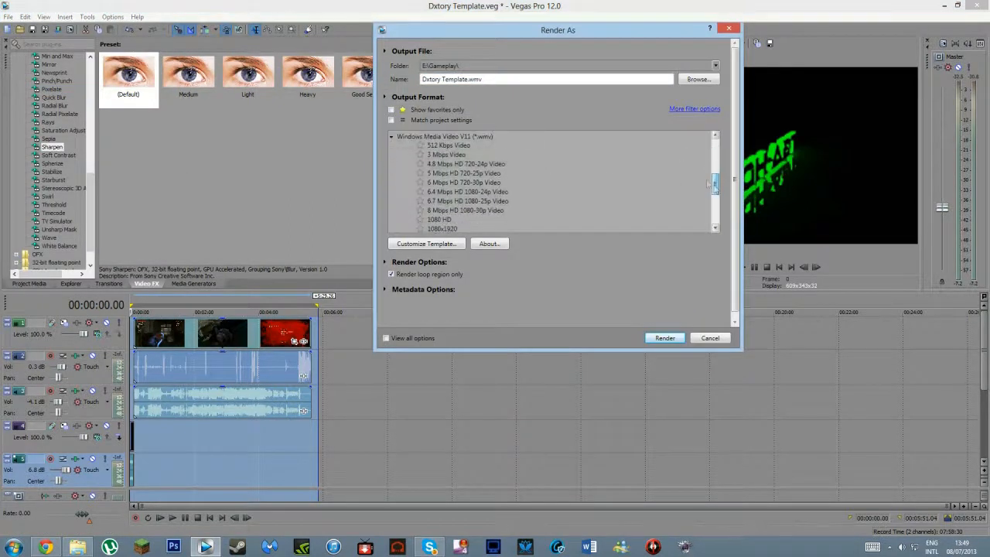
click(392, 137)
scroll(546, 174, up, 4)
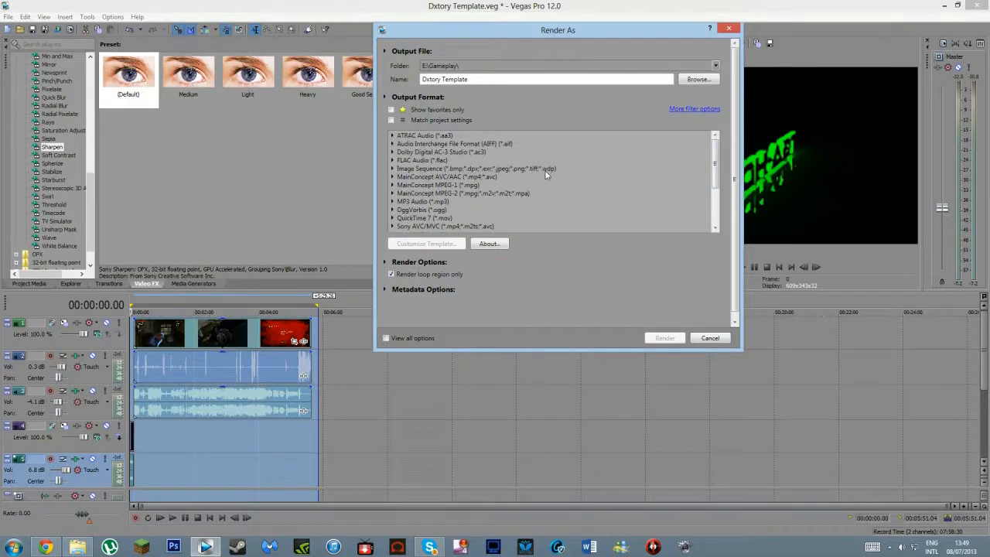
scroll(632, 184, down, 3)
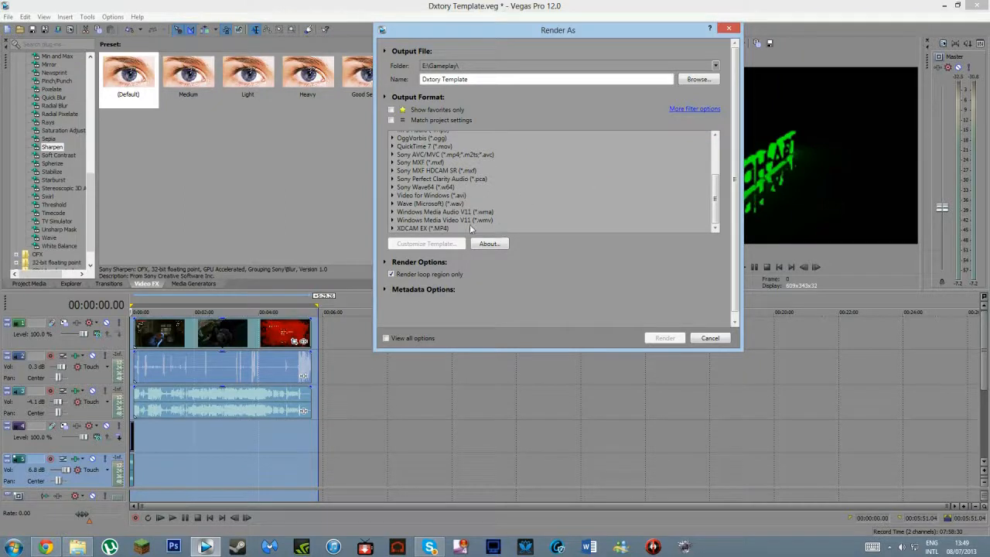
click(393, 221)
drag(713, 175, 715, 181)
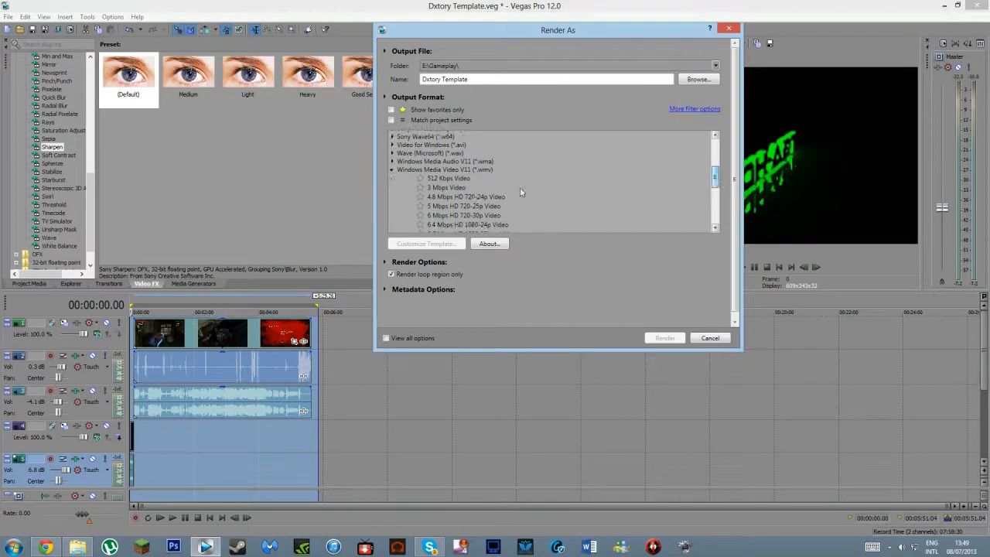
click(440, 180)
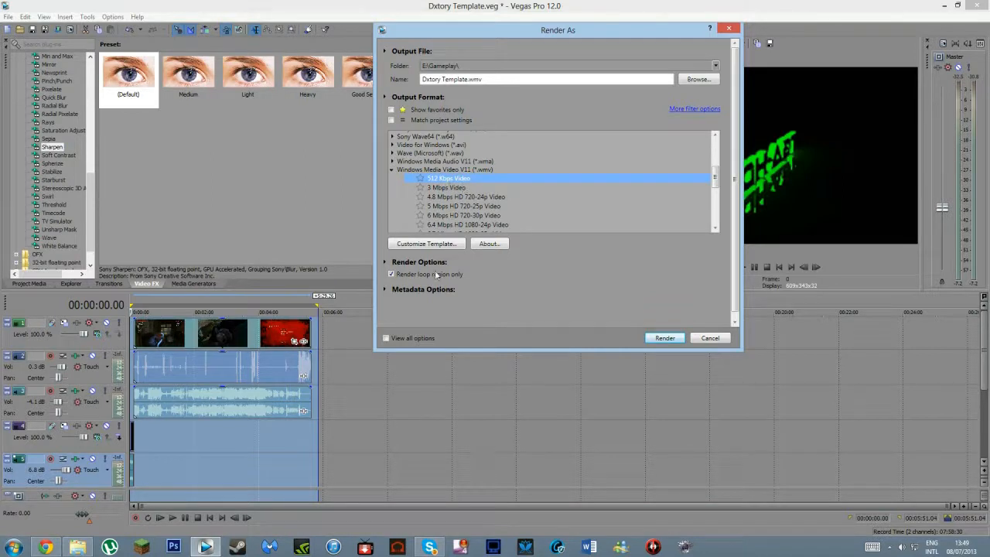
- Customize the template, setting its audio attributes to 64 kbps, 48 kHz, stereo (A/V) CBR
click(433, 245)
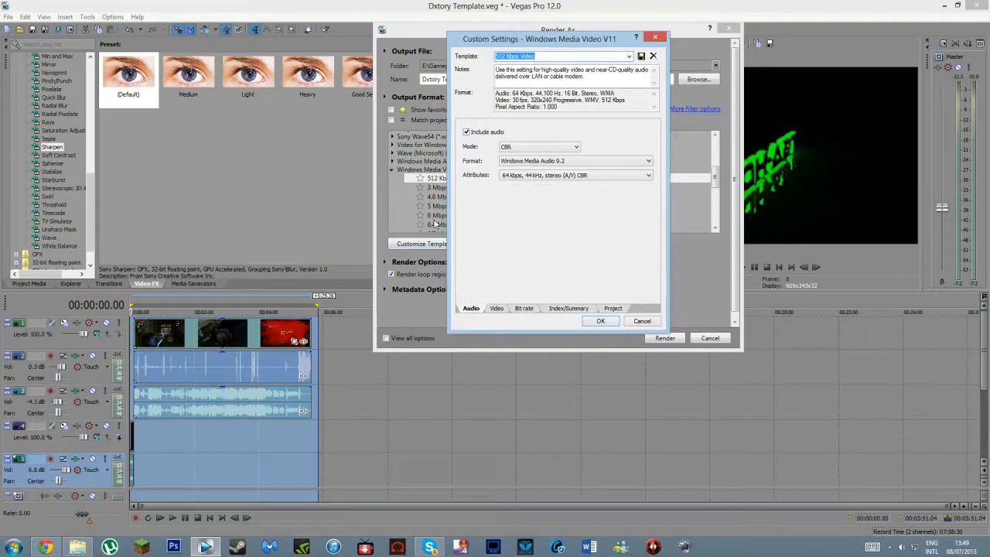
click(539, 176)
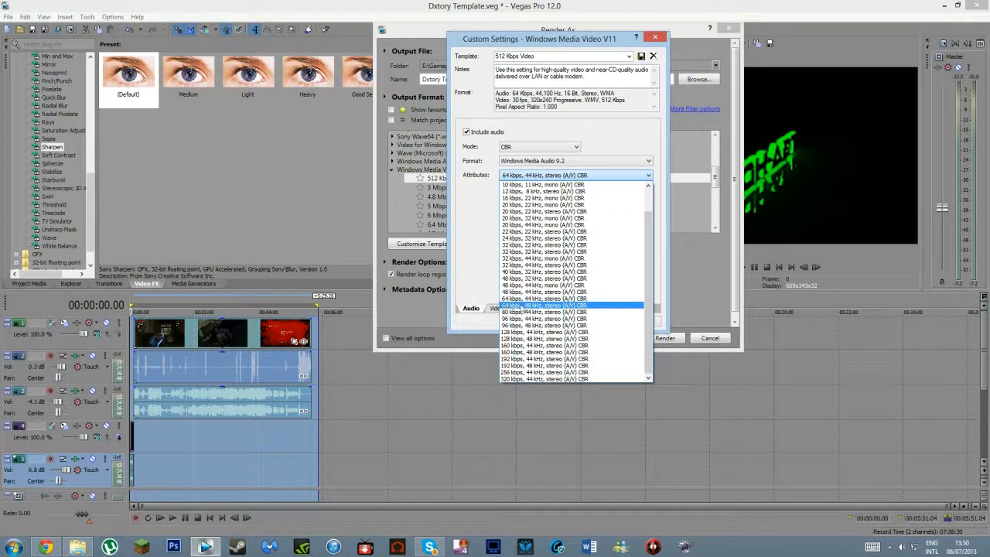
click(540, 307)
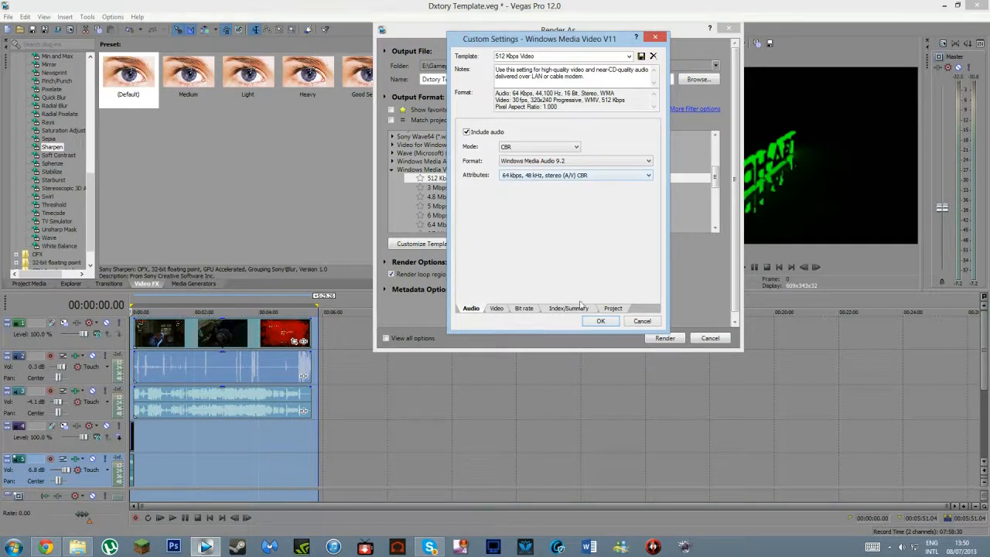
- Set the template's video image size to High definition (1280x720) and its frame rate to 29.970 (NTSC)
click(498, 308)
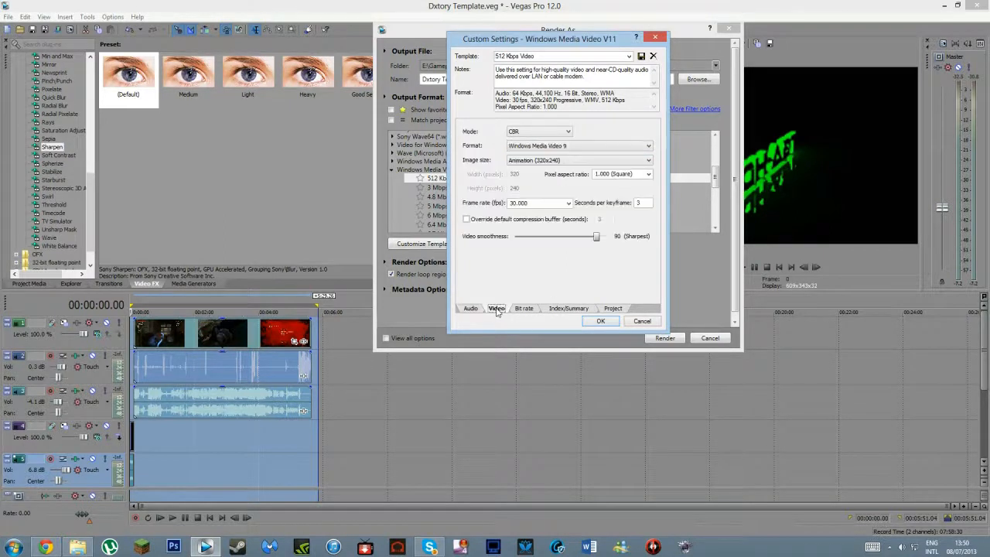
click(550, 162)
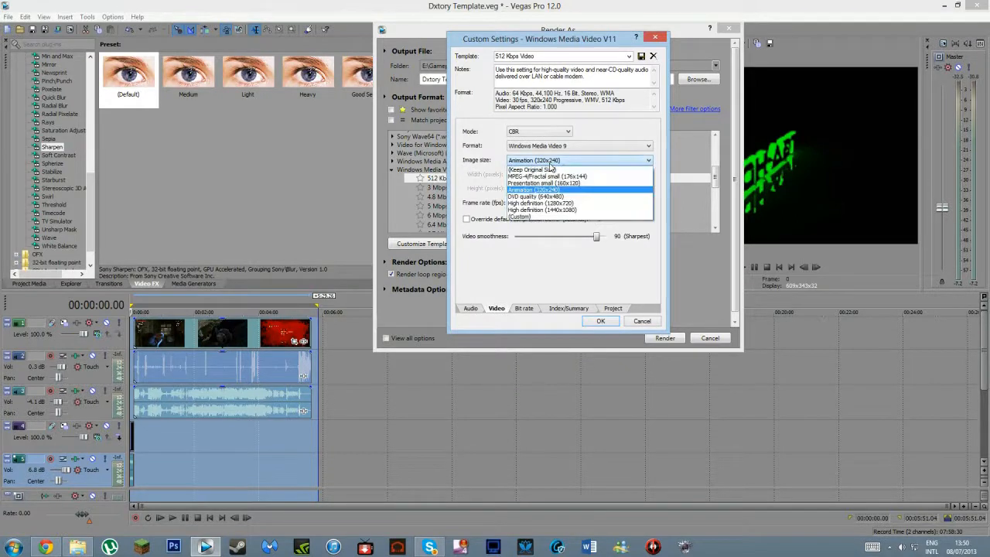
click(550, 203)
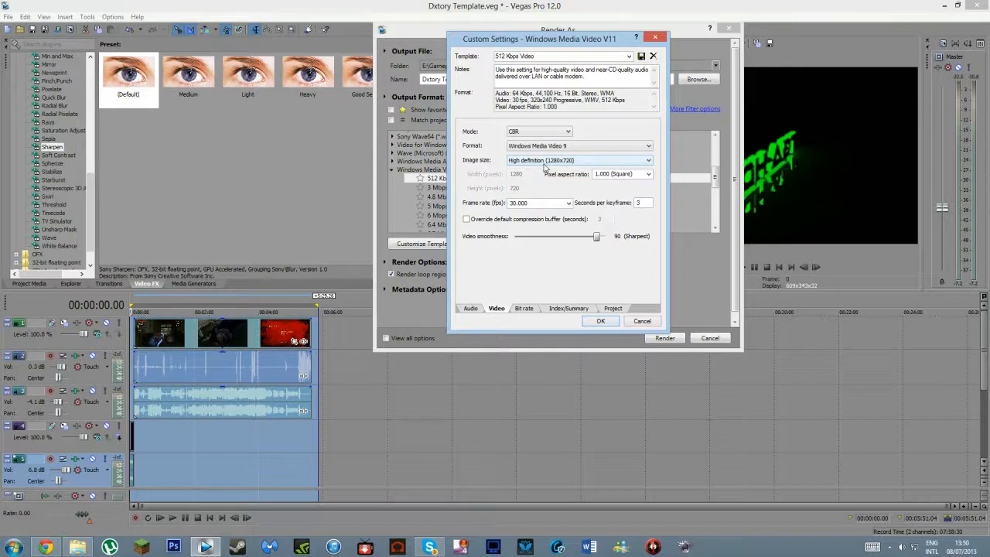
click(569, 202)
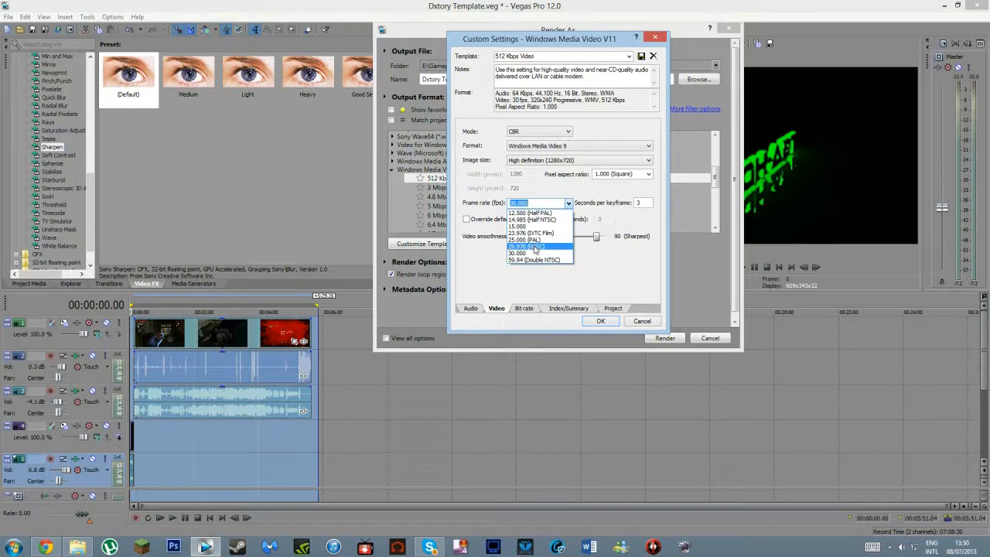
click(554, 248)
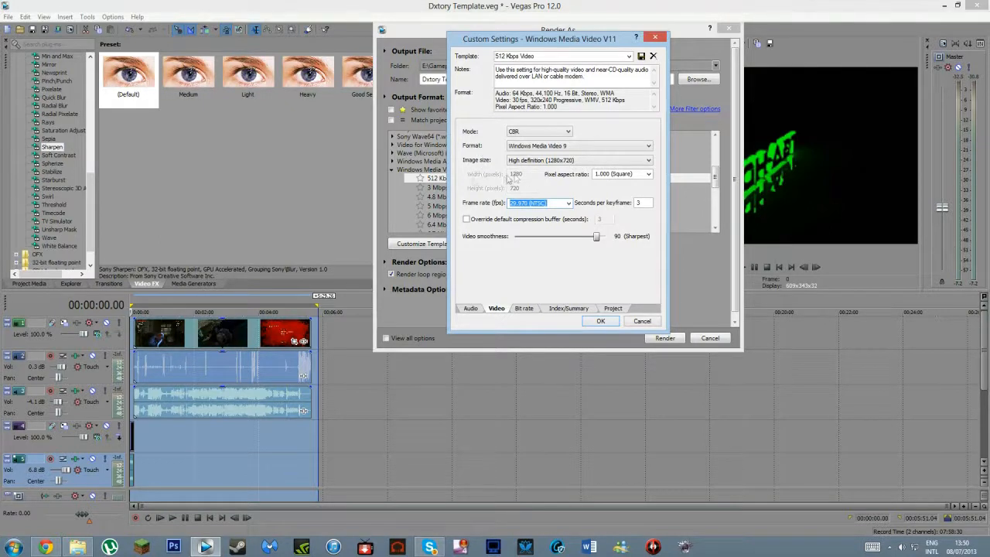
- Try the (Keep Original Size) and (Custom) image sizes for the template, returning to High definition (1280x720)
click(540, 161)
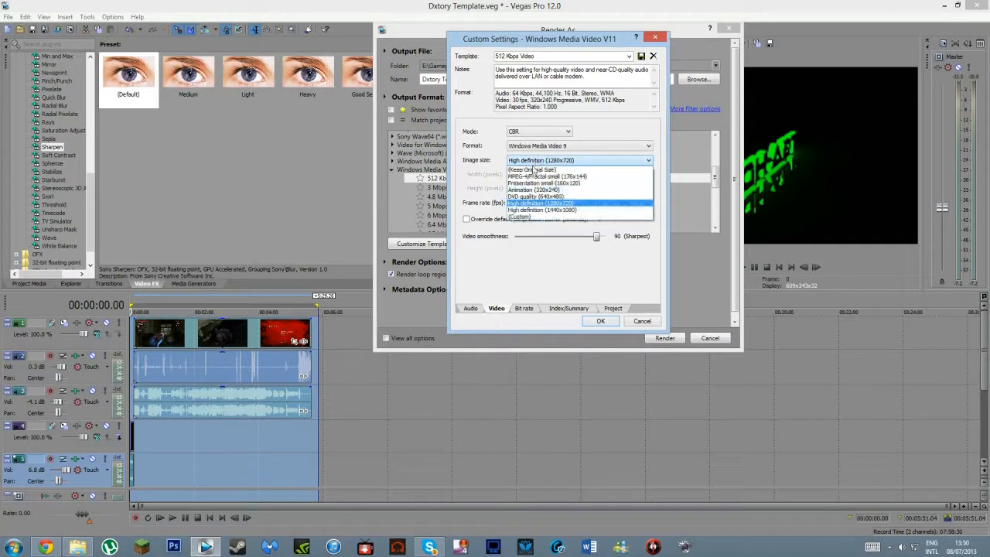
click(542, 170)
click(544, 161)
click(542, 216)
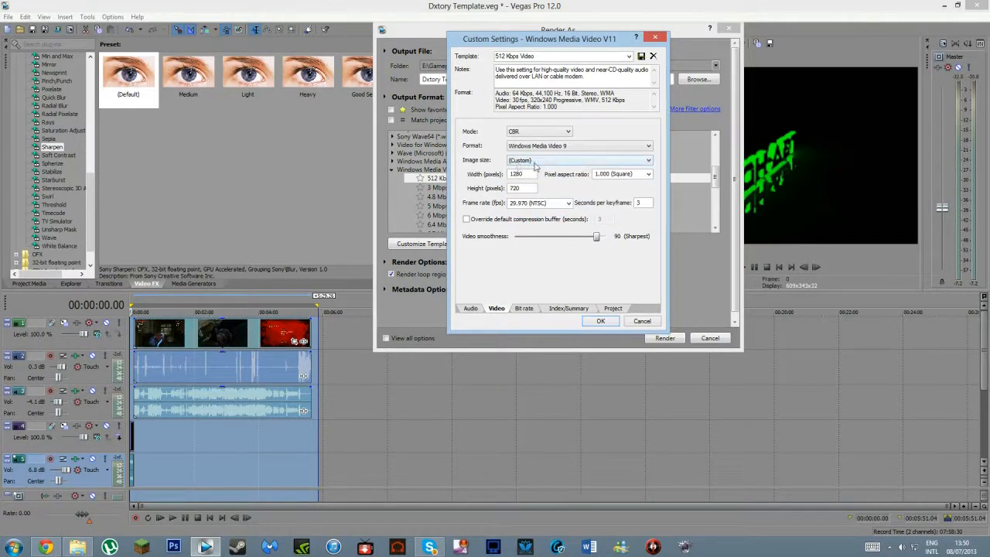
key(Tab)
click(546, 161)
click(537, 203)
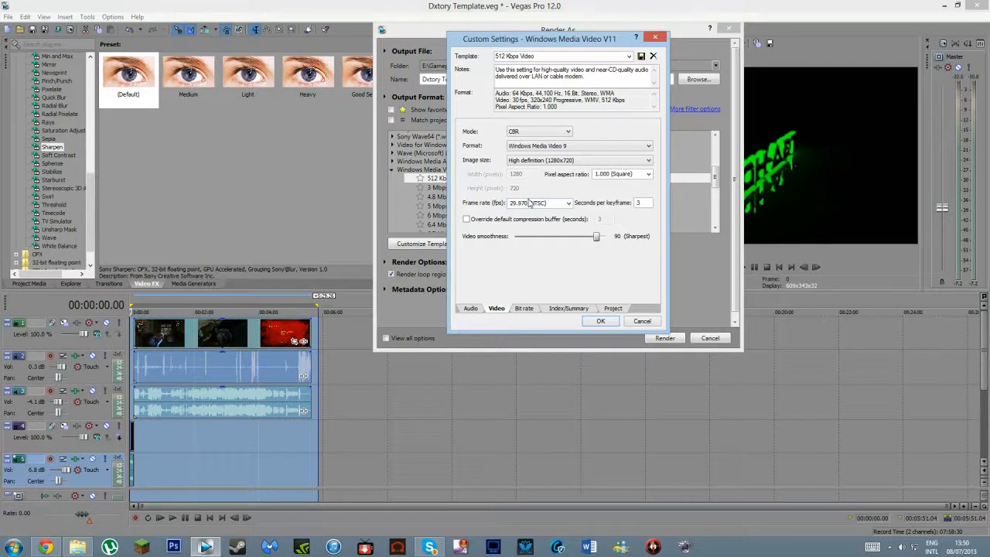
- Set the template's seconds per keyframe to 5 and raise video smoothness to the maximum
double_click(639, 202)
text(5)
drag(595, 237, 678, 239)
- Set the template's Internet/LAN target bit rate to 3 M
click(525, 309)
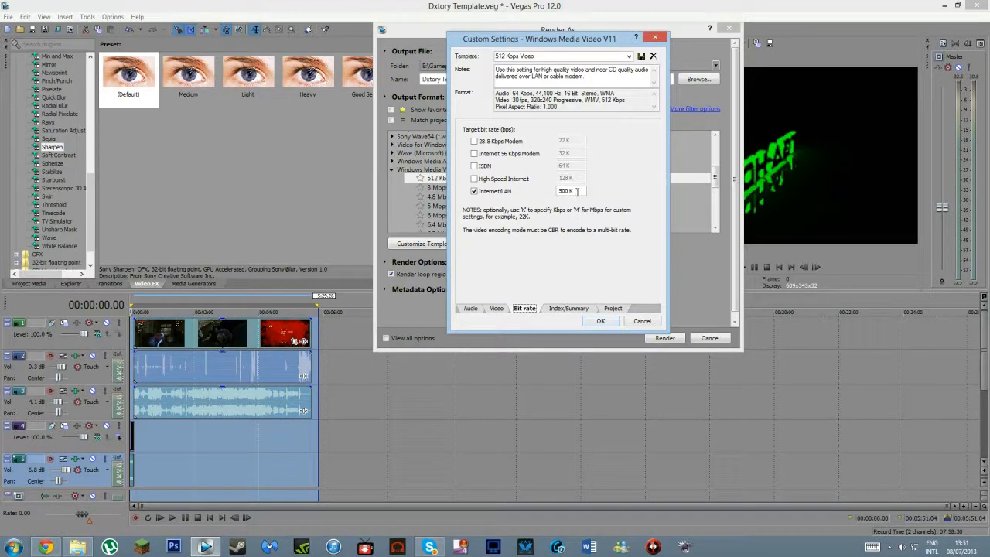
drag(578, 191, 553, 193)
text(3 M)
- Check the index and summary settings and set the template's video rendering quality to Best
click(614, 308)
click(551, 311)
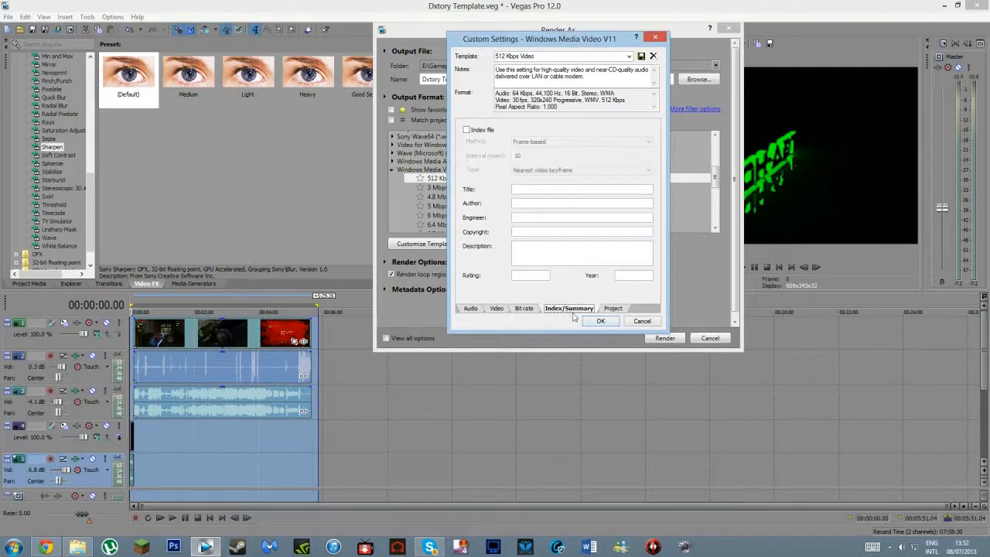
click(614, 308)
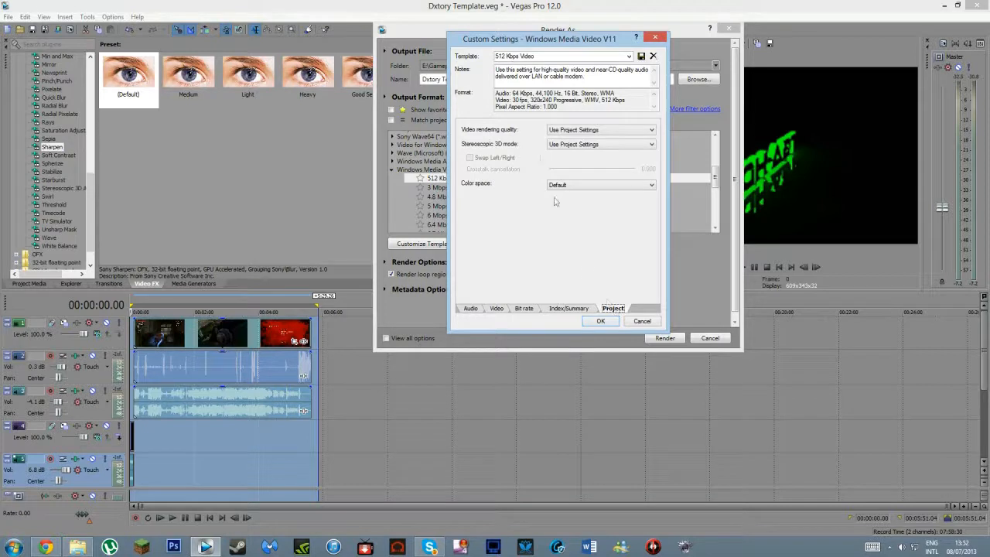
click(556, 132)
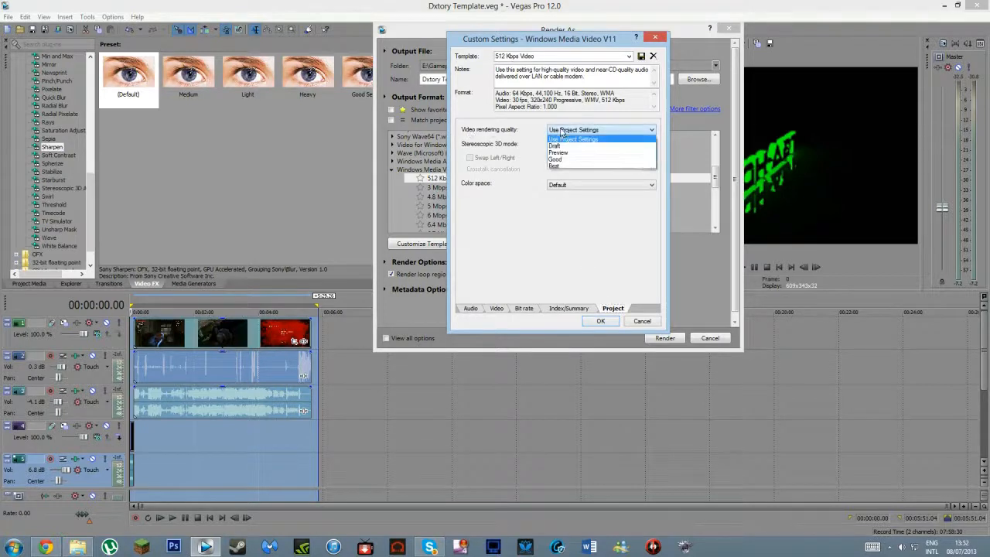
click(555, 166)
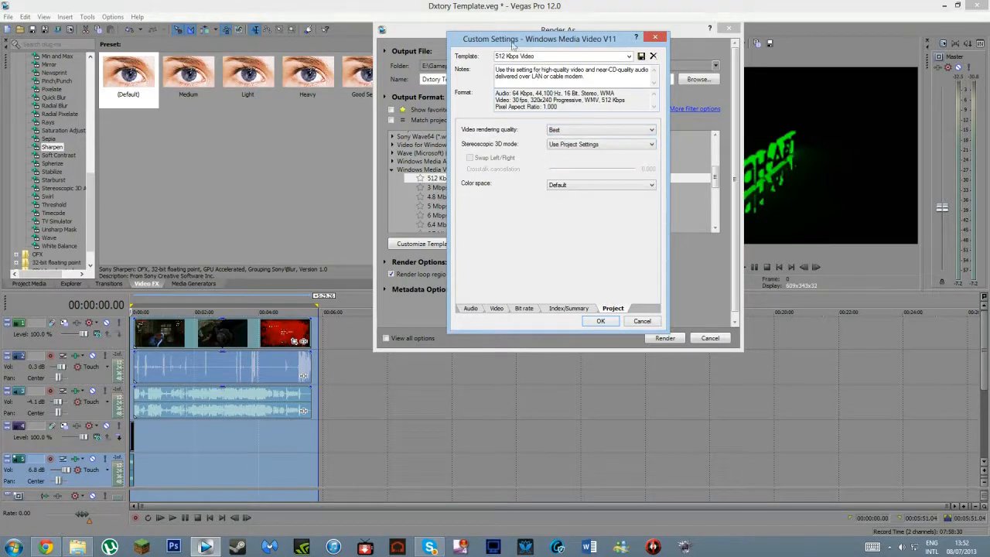
- Try naming the template "720p YouT", clear the name, and close the custom settings without saving
drag(544, 59, 487, 61)
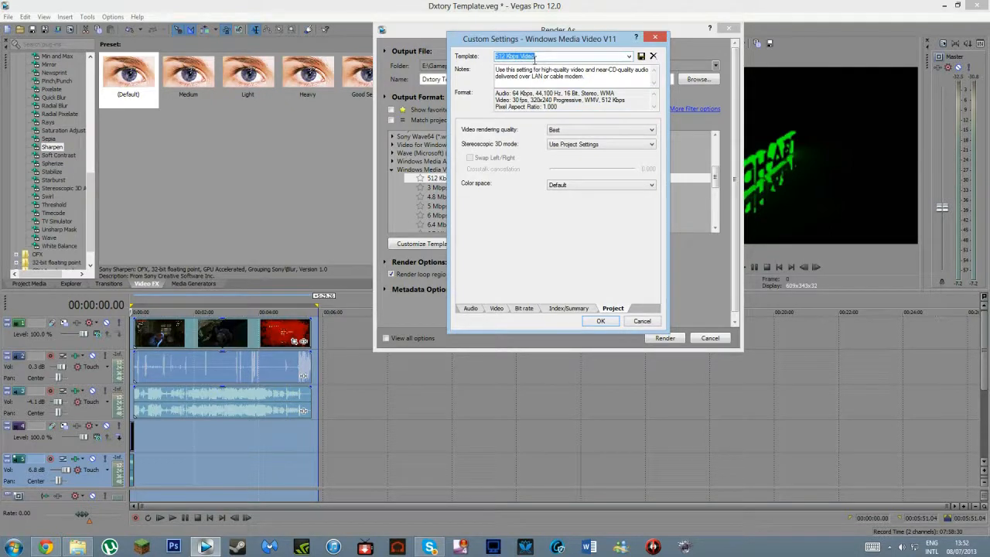
text(720p YouT)
key(shift+Home)
key(BackSpace)
click(655, 36)
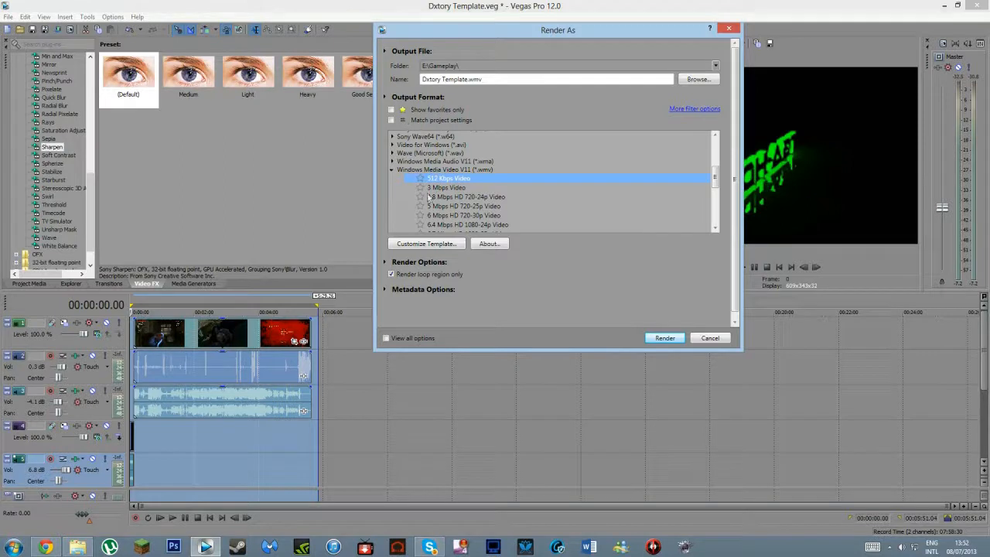
- Mark the 512 Kbps Video template as a favorite, show favorites only, and remove it from the favorites
click(420, 179)
click(391, 110)
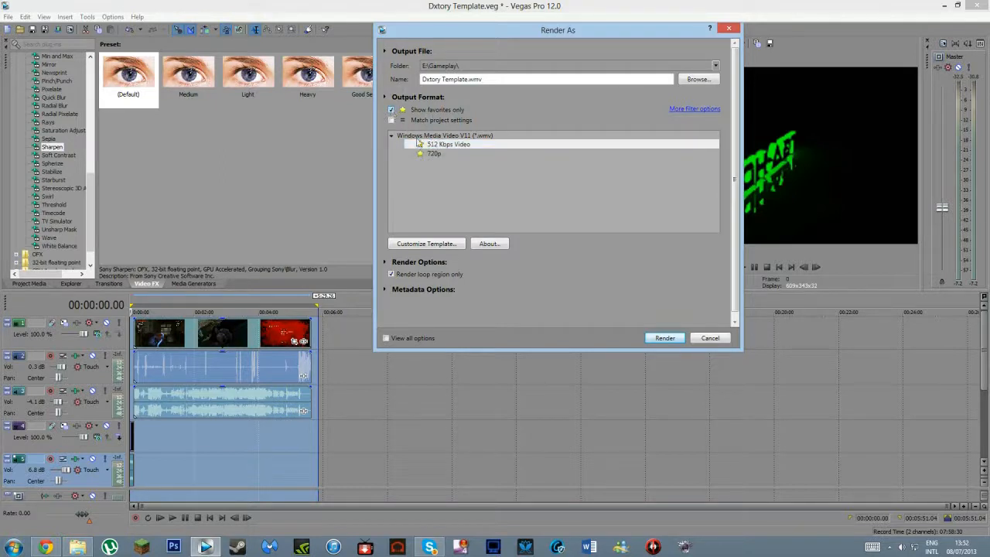
click(419, 143)
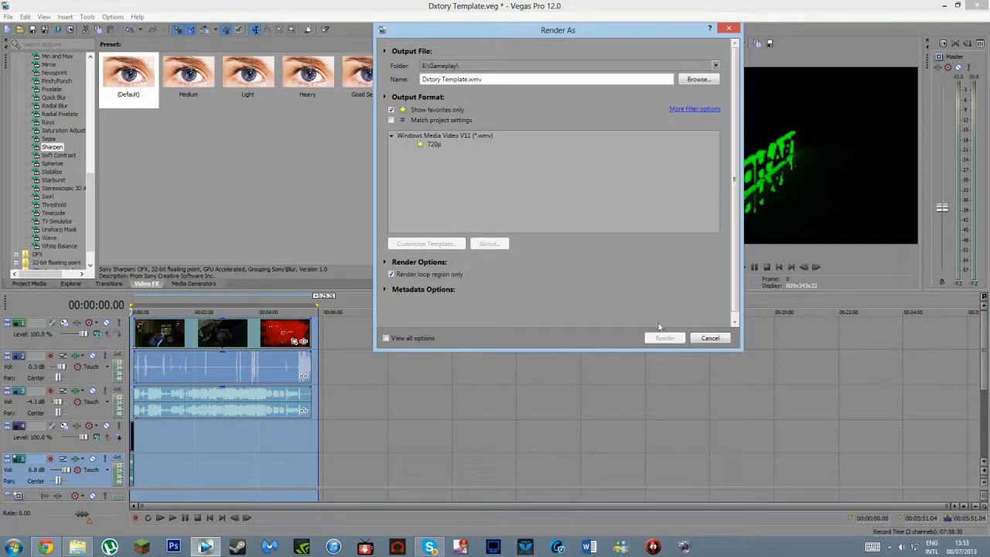
- Customize the favorite 720p template, setting its audio attributes to 64 kbps, 48 kHz, stereo (A/V) CBR
click(432, 145)
click(425, 244)
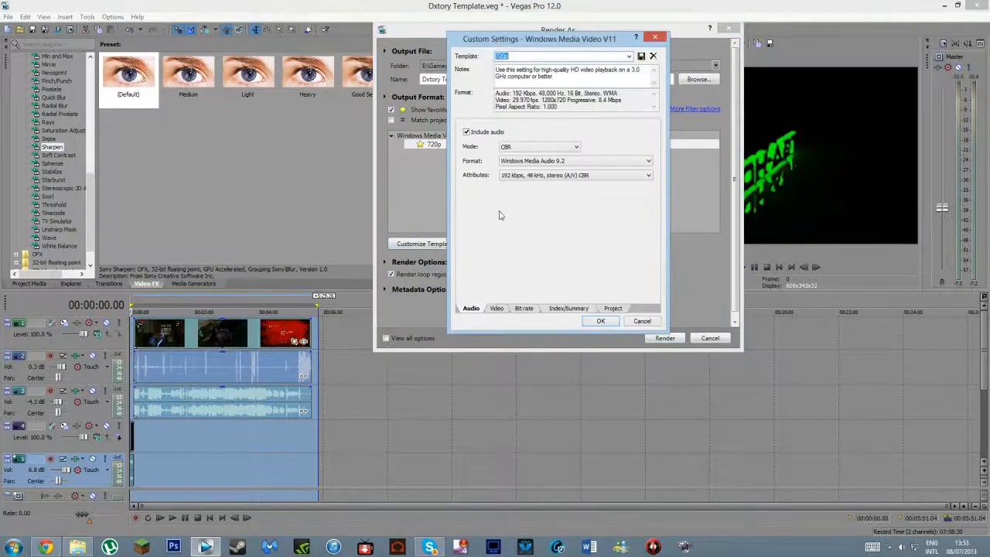
click(565, 174)
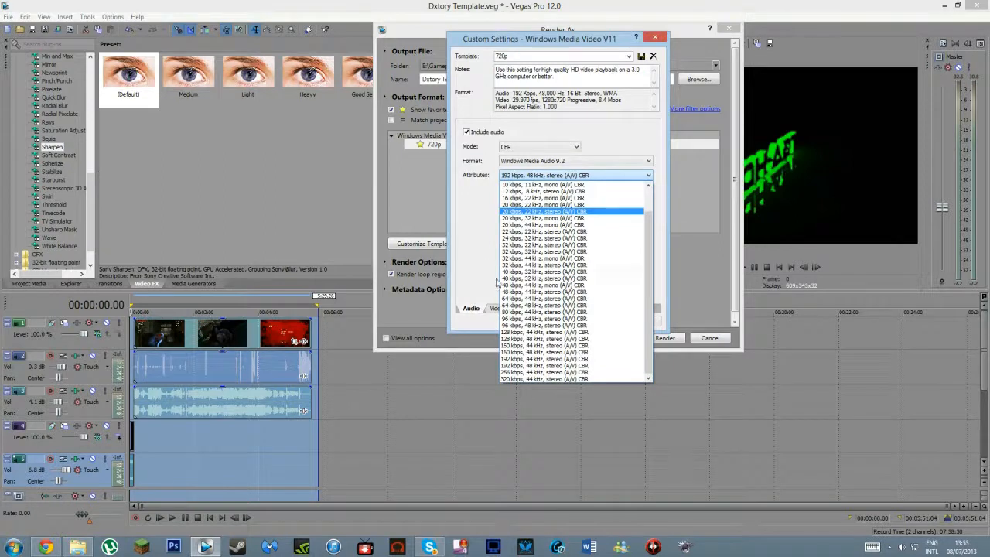
click(510, 305)
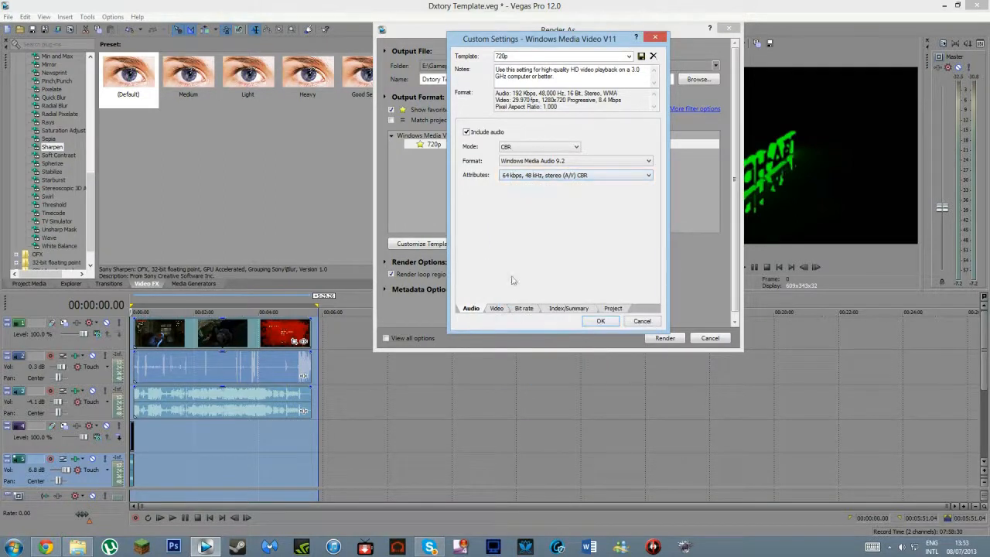
- Review the 720p template's video, compression buffer, bit rate, index/summary and rendering quality settings, and accept the dialog
click(498, 311)
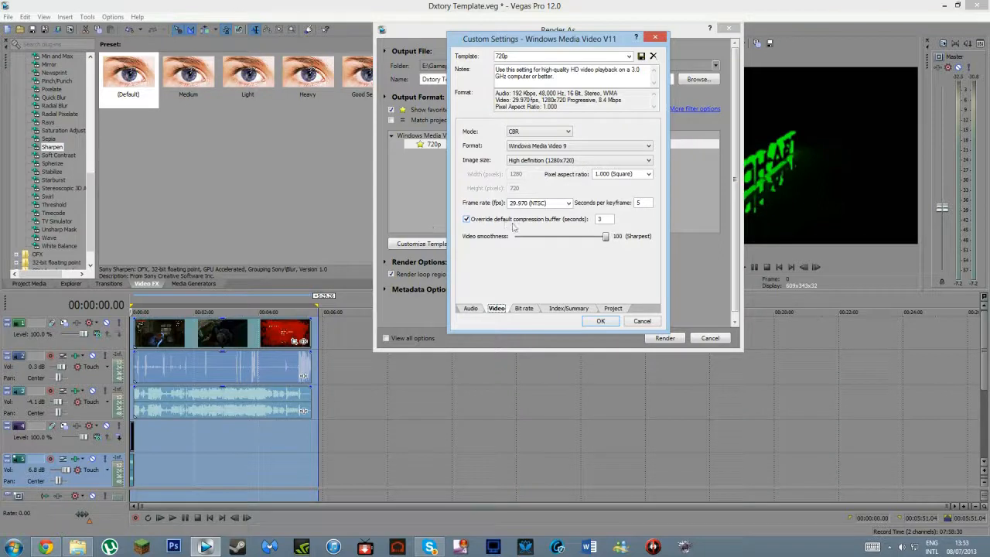
click(466, 219)
click(467, 219)
click(526, 309)
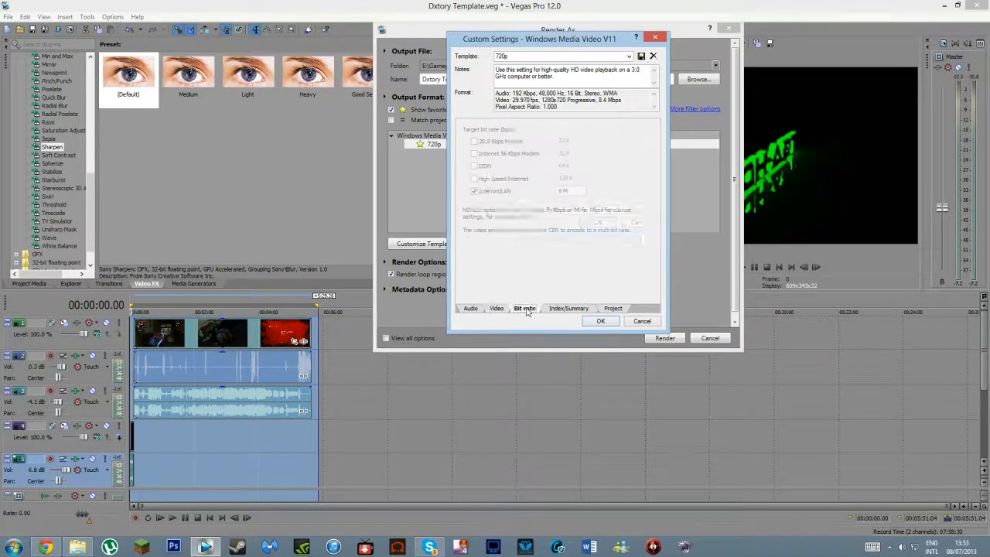
click(579, 193)
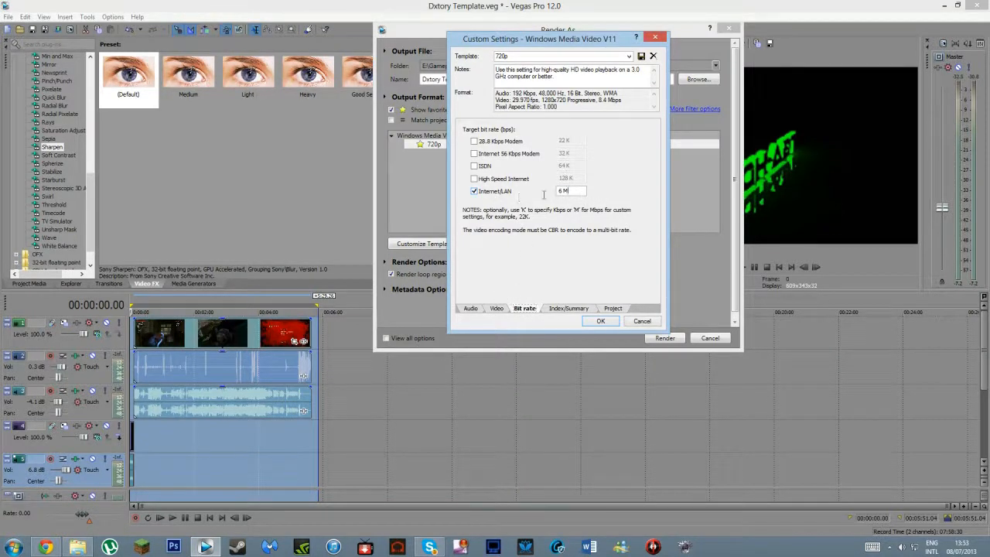
click(558, 310)
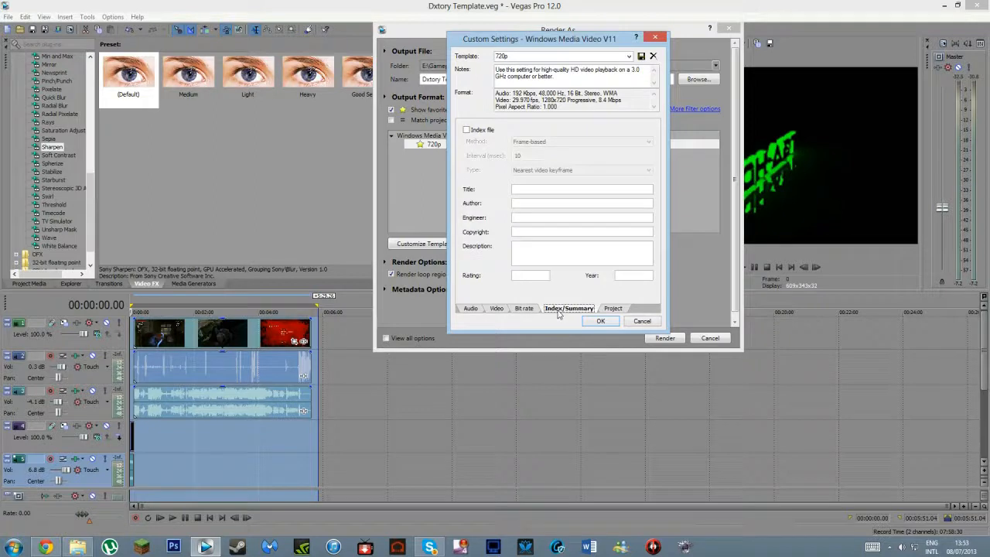
click(614, 309)
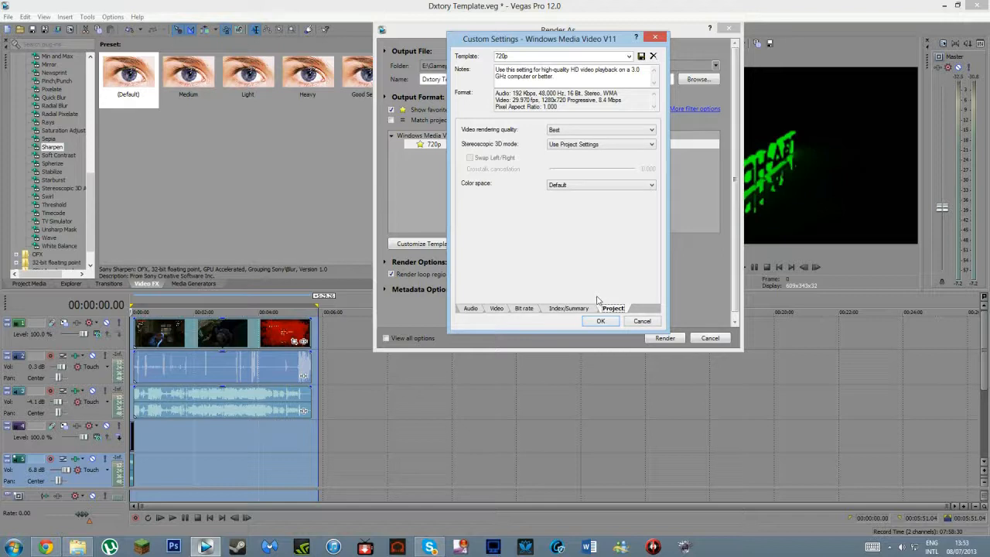
click(575, 132)
click(576, 132)
click(563, 134)
click(563, 133)
click(600, 321)
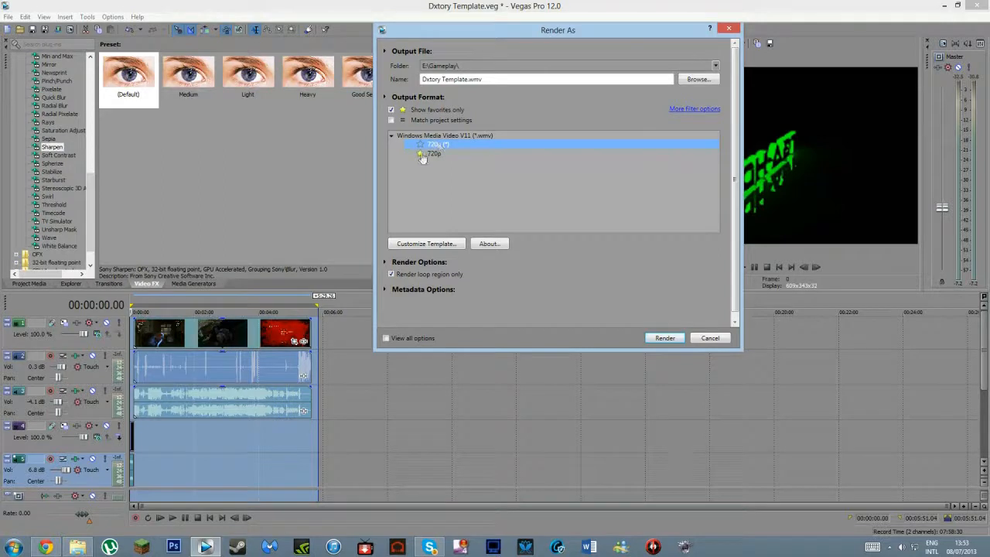
- Name the output file Deadpool Part 6, select the saved 720p favorite template, and try to start the render
click(391, 110)
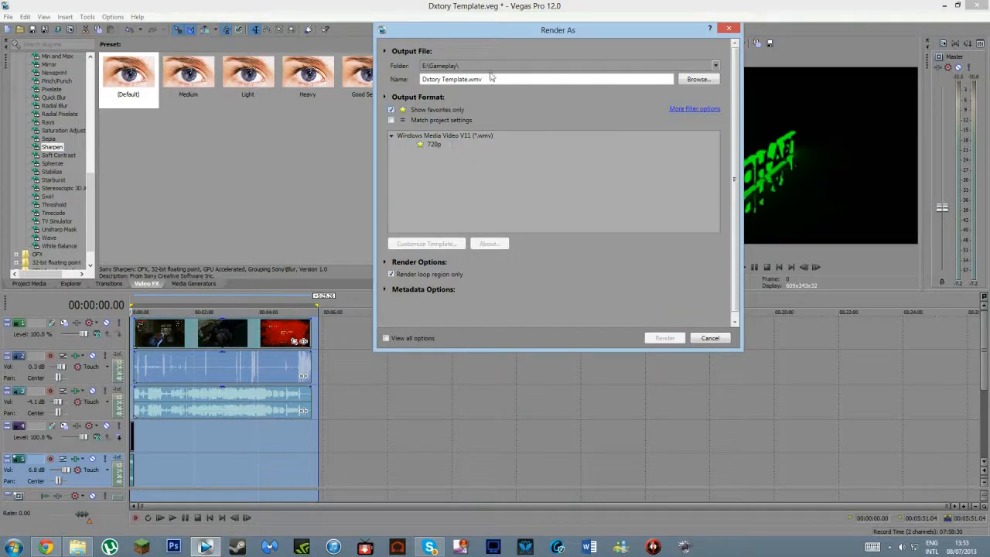
drag(489, 79, 440, 81)
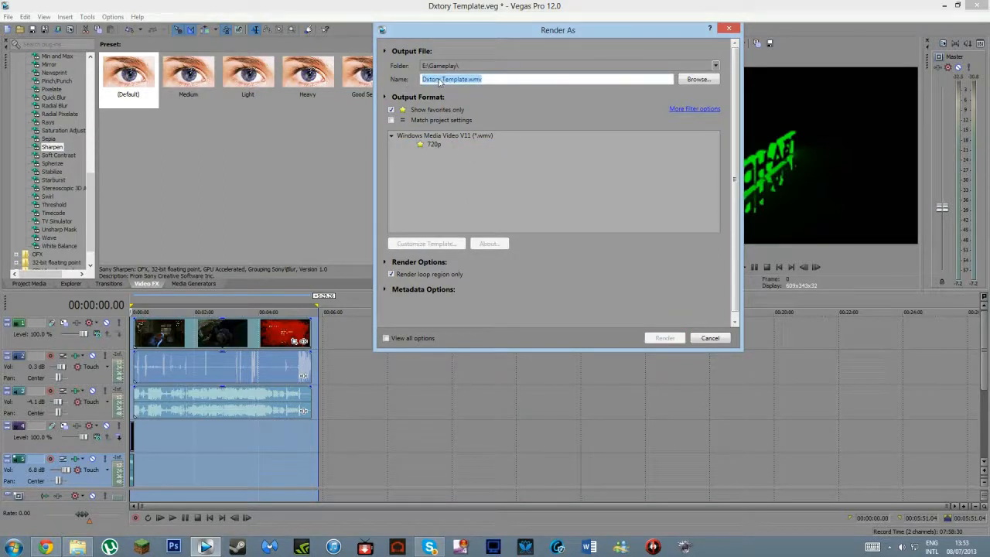
key(BackSpace)
text(Deadpo)
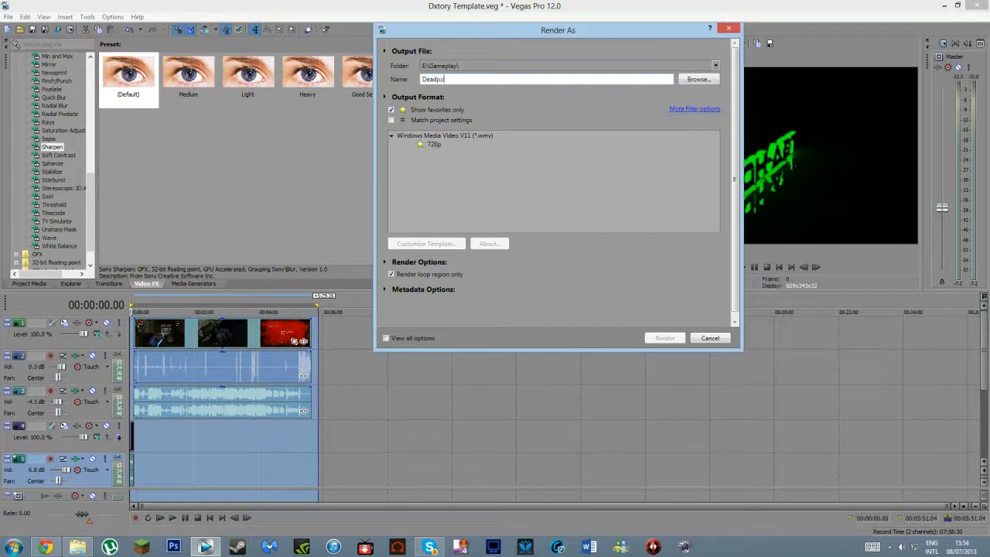
text(ol Part 6)
click(438, 146)
click(672, 341)
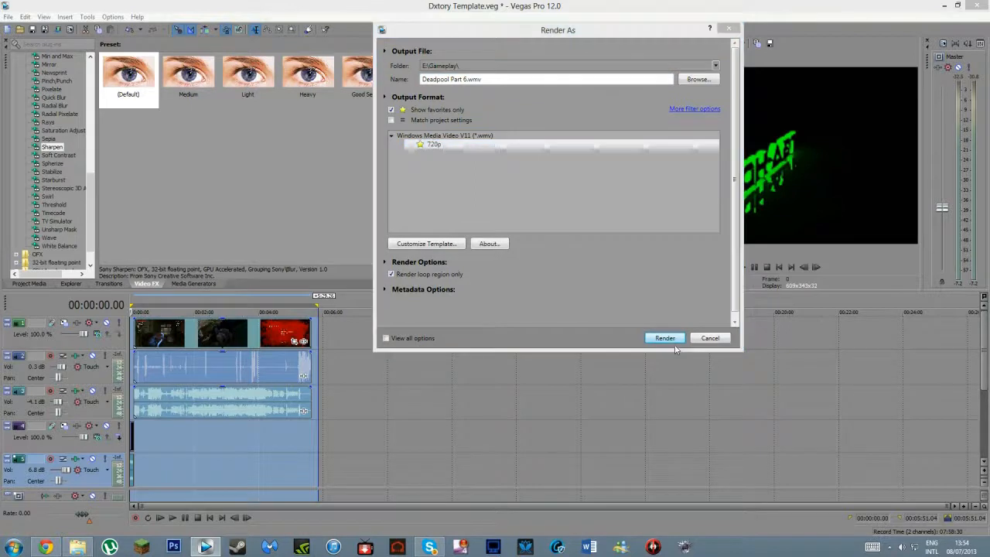
click(566, 309)
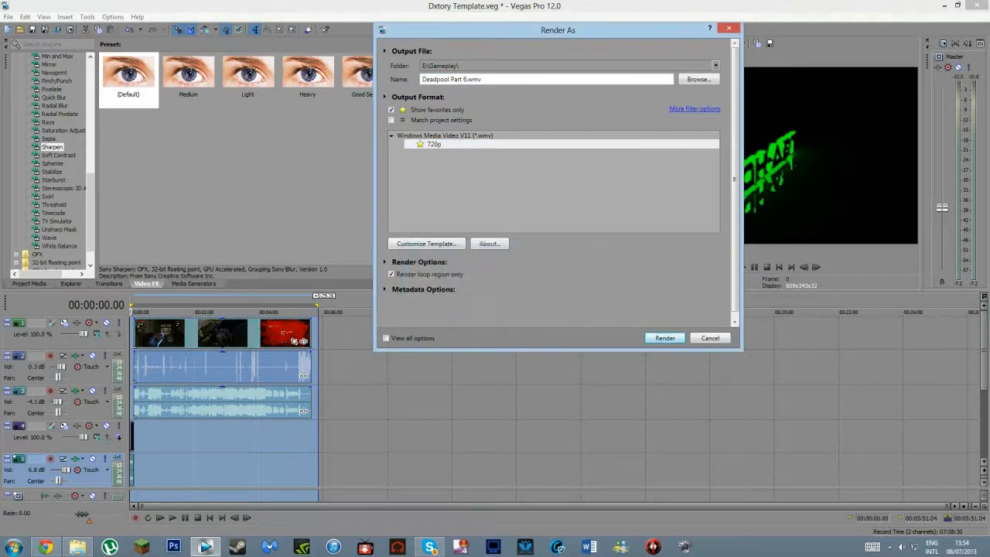
- Change the output file name to Deadpool Part 7 and start the render
drag(491, 79, 463, 80)
key(BackSpace)
click(679, 338)
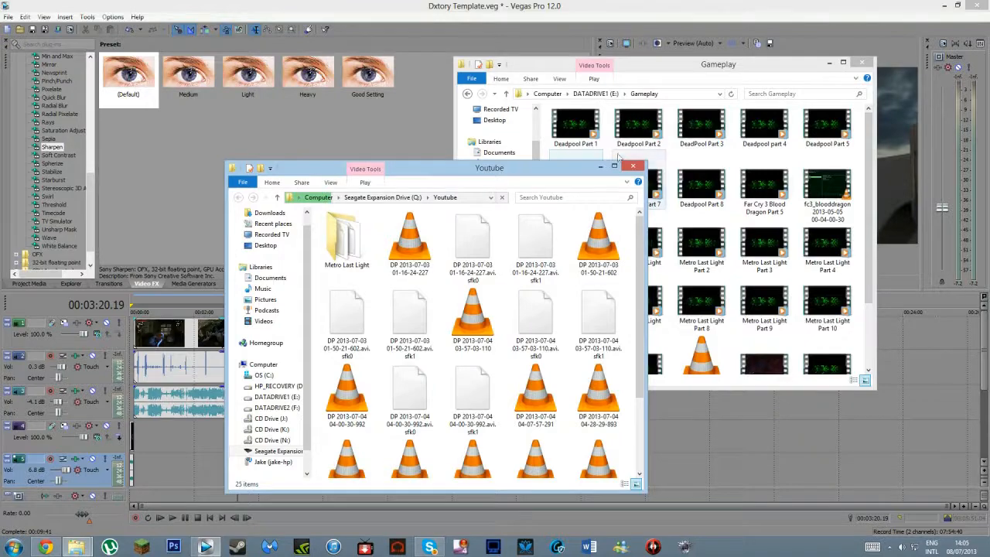
- In File Explorer, arrange the folder windows and open the properties of the rendered Deadpool Part 7 file to check its size
drag(567, 171, 370, 164)
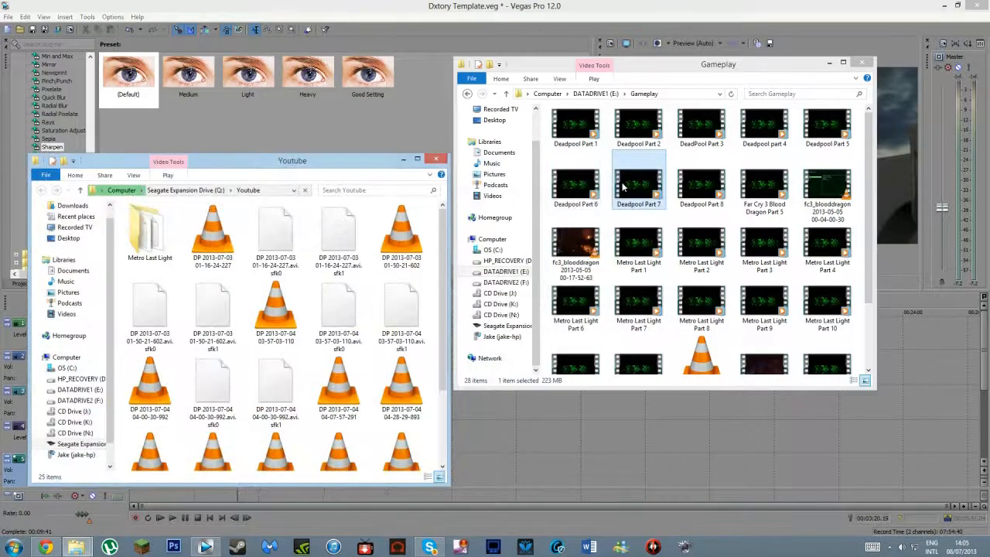
right_click(623, 184)
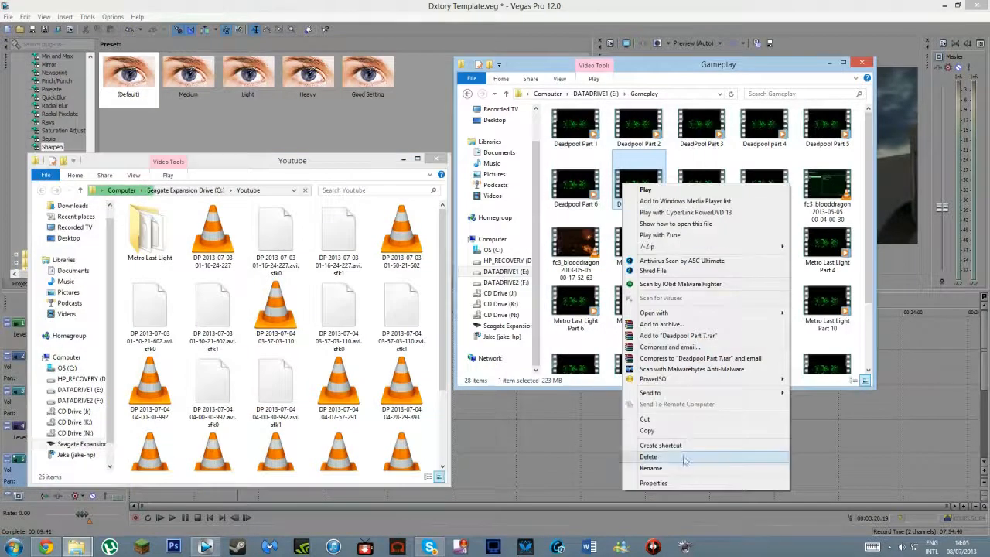
click(654, 482)
drag(751, 71, 784, 189)
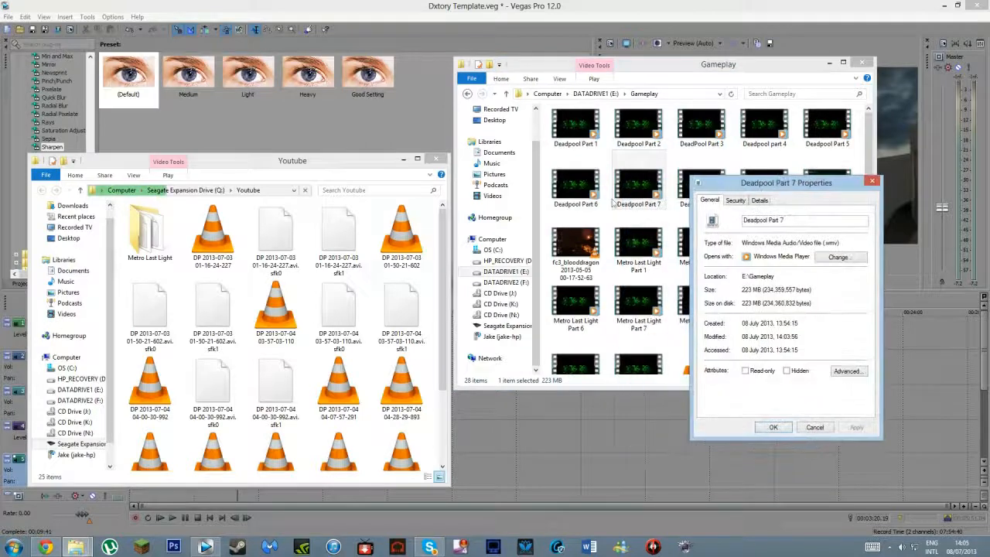
right_click(210, 246)
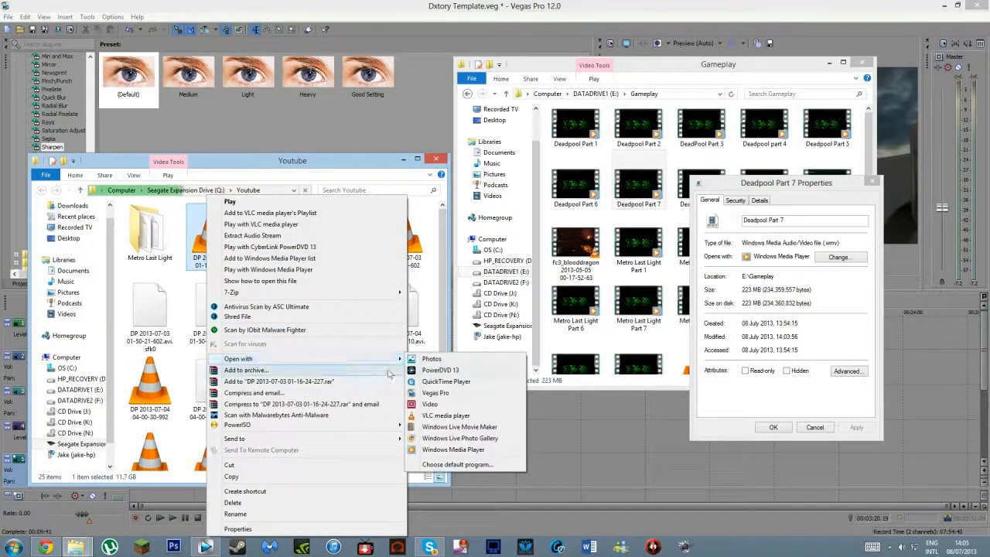
click(445, 450)
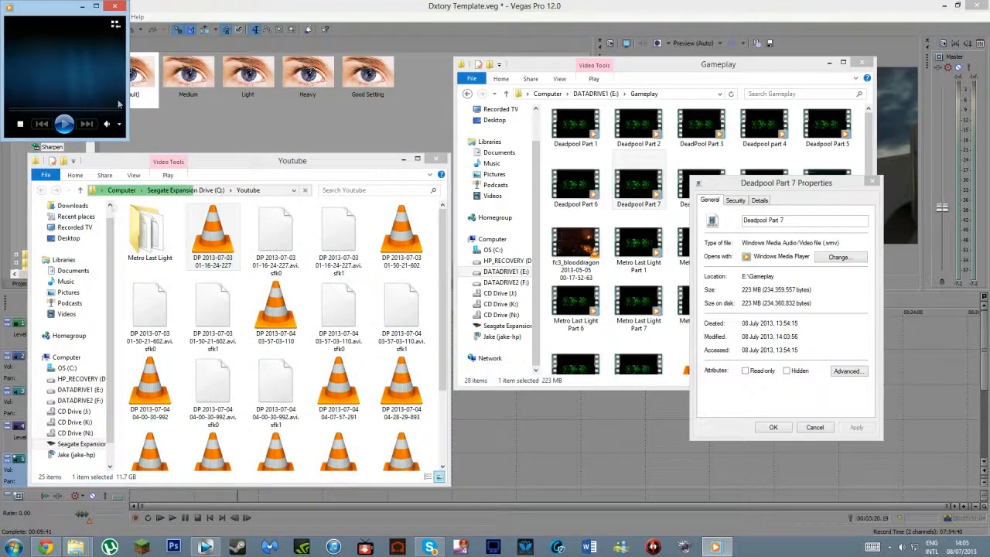
click(584, 294)
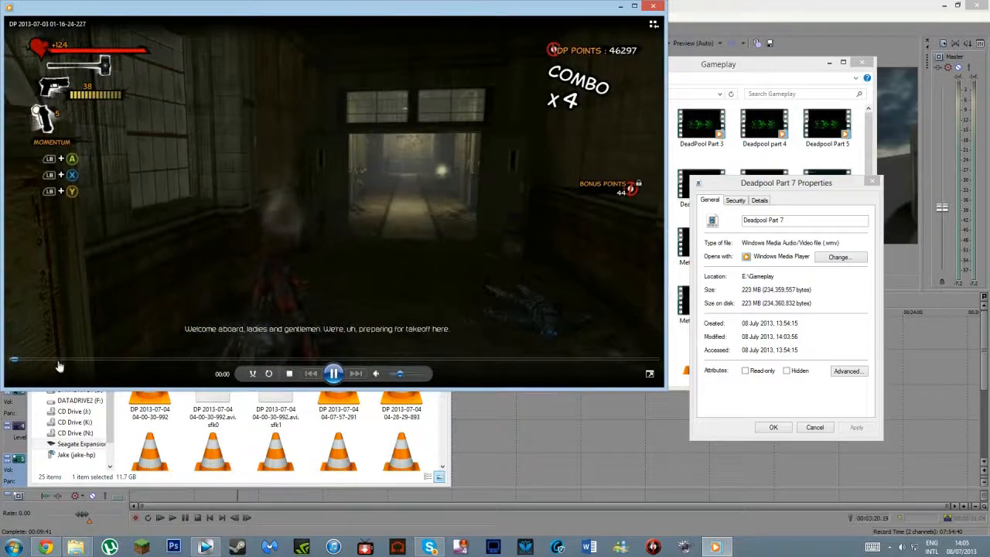
click(184, 360)
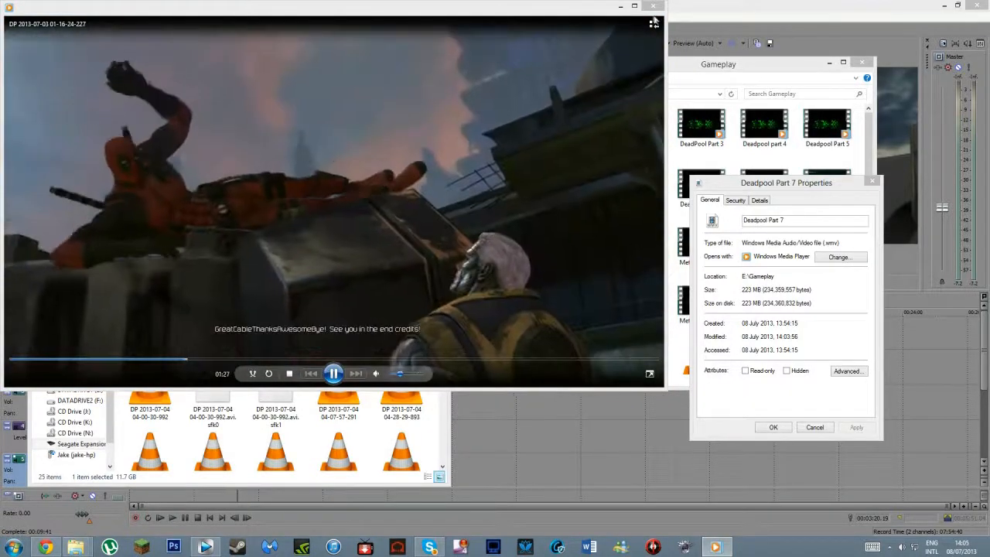
click(654, 6)
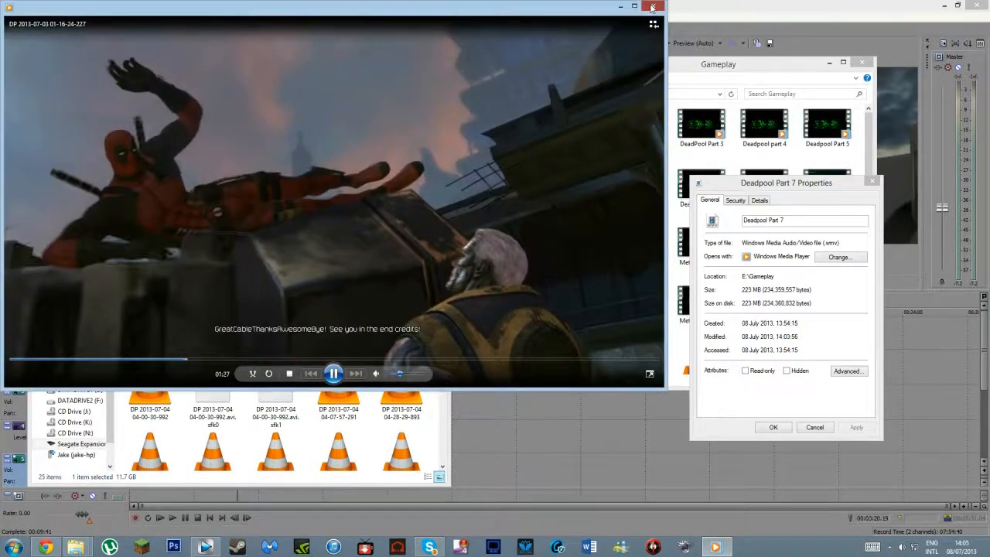
- Play the rendered Deadpool Part 7 video, skip ahead twice to gameplay footage within the first minute, and close the player
double_click(633, 180)
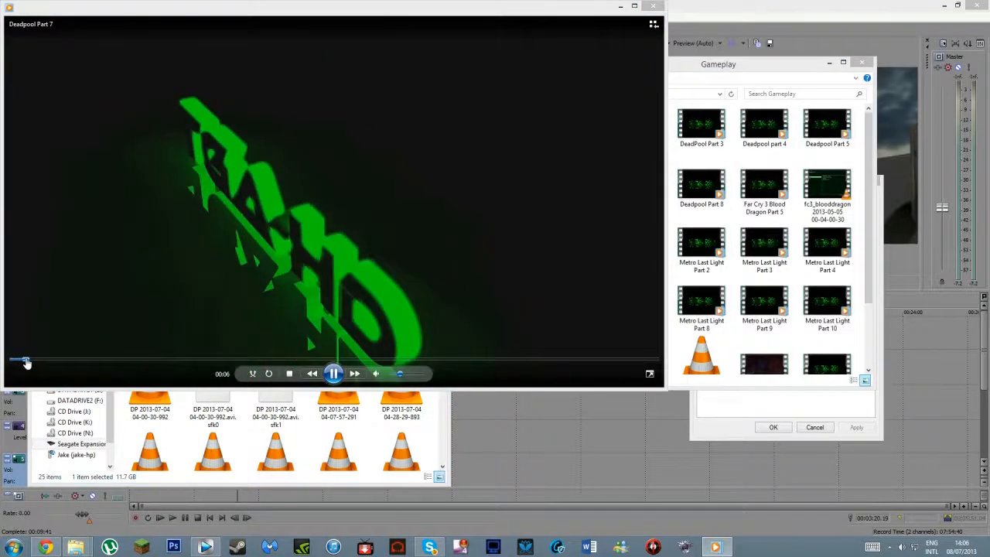
click(44, 360)
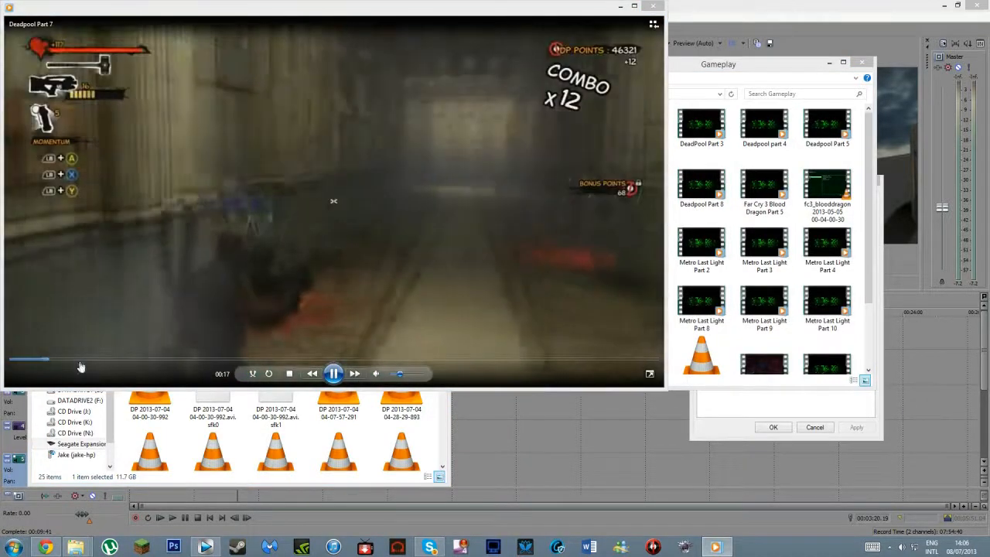
click(85, 360)
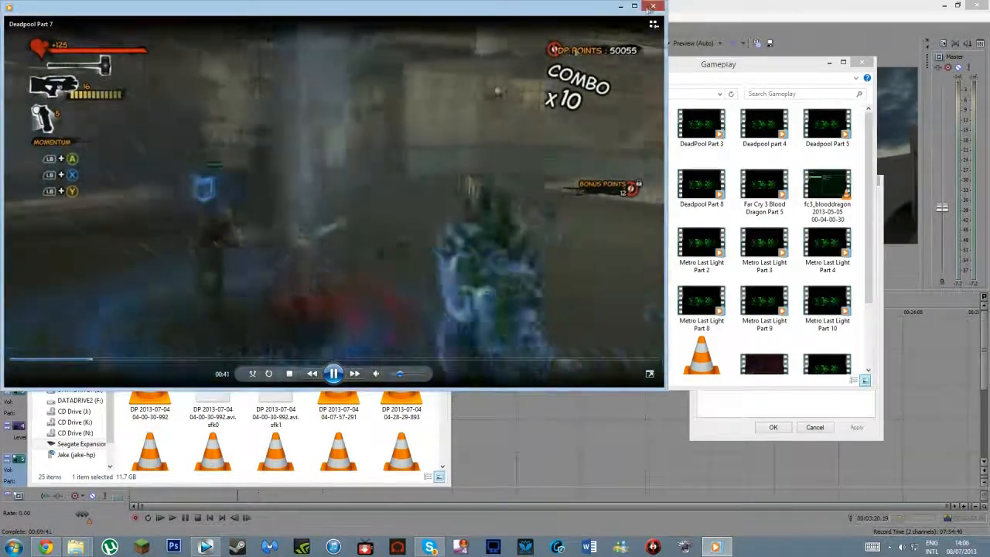
click(652, 6)
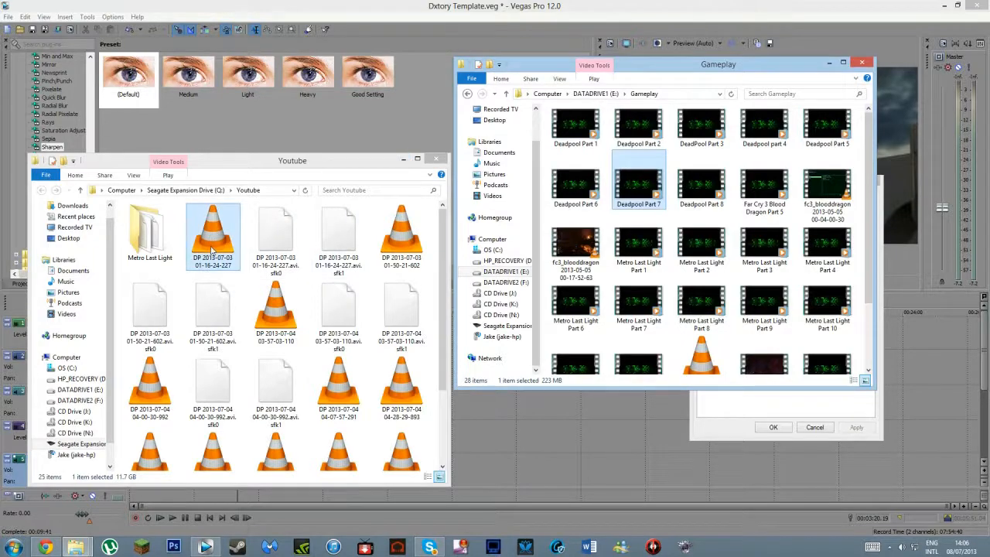
right_click(212, 249)
click(246, 530)
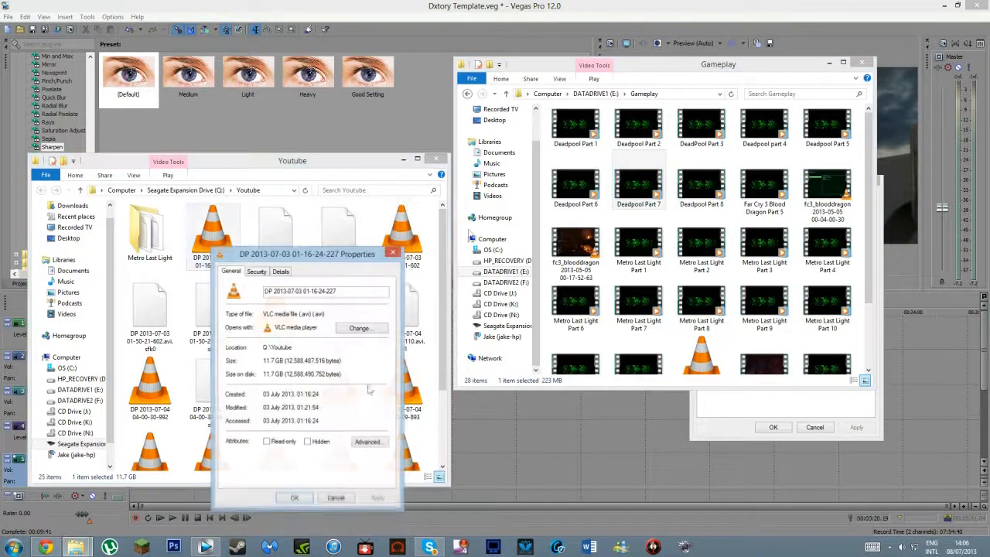
click(435, 159)
click(864, 62)
drag(332, 254, 619, 184)
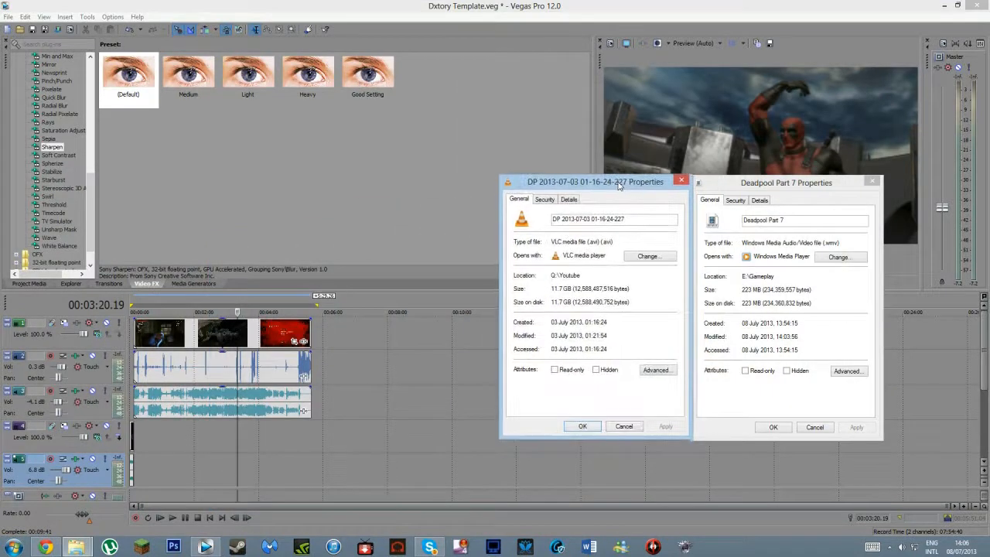